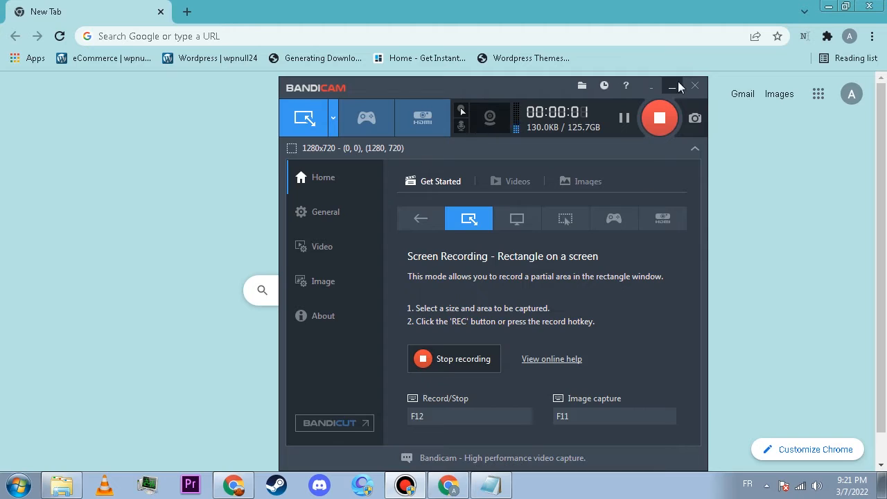
Switch to Notepad and write the greeting "hi guys", "Good to see u again" and "i Hope you are doing great" on separate lines.
left_click(491, 484)
type("hi guys")
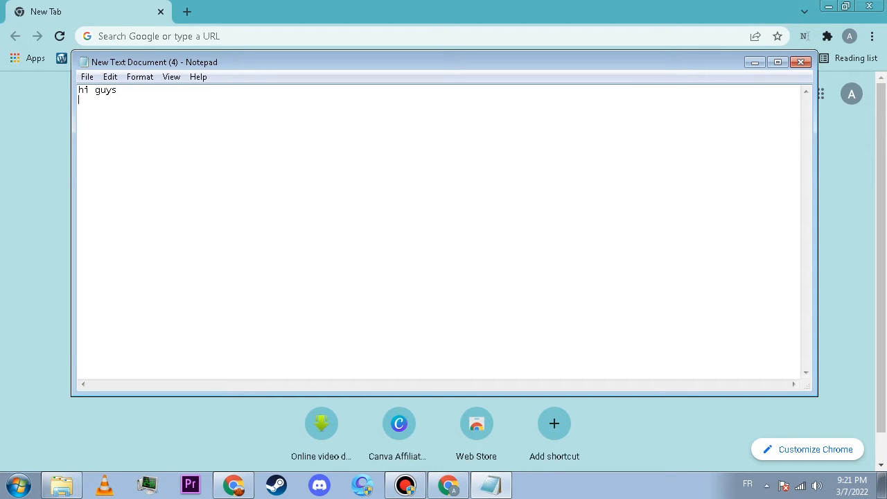
key("Return")
type("Good to see u g")
key("BackSpace")
type("a")
type("gain  i ")
type("Hope y")
type("ou are ")
type("doing gr")
type("ear")
key("Return")
key("Return")
Add "today" and, below a blank line, "im here to show u one of the best tools" to the note.
type("tosay")
key("BackSpace")
key("BackSpace")
key("BackSpace")
type("day")
key("Return")
key("Return")
type("im g")
key("BackSpace")
type("here to show ")
type("u the")
key("BackSpace")
key("BackSpace")
key("BackSpace")
key("BackSpace")
type("one ")
type("of the be")
type("str")
type("tools")
key("BackSpace")
Complete the introduction with "to find relevent and top keywords for your Google ads camapaign", "or seo" and "let's Go".
type("to find relevent and top keywords")
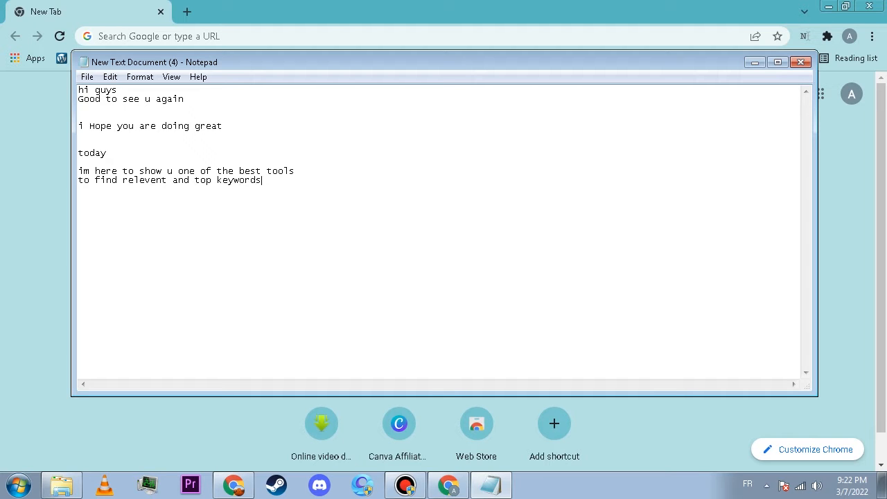
type(" for your Goo")
key("BackSpace")
key("BackSpace")
type("oogle ads")
type("camapign")
key("BackSpace")
key("BackSpace")
key("BackSpace")
key("BackSpace")
type("aign")
key("Return")
type("or seo let's Go")
Switch to Chrome and search Google for "google ads keyword planner".
left_click(755, 62)
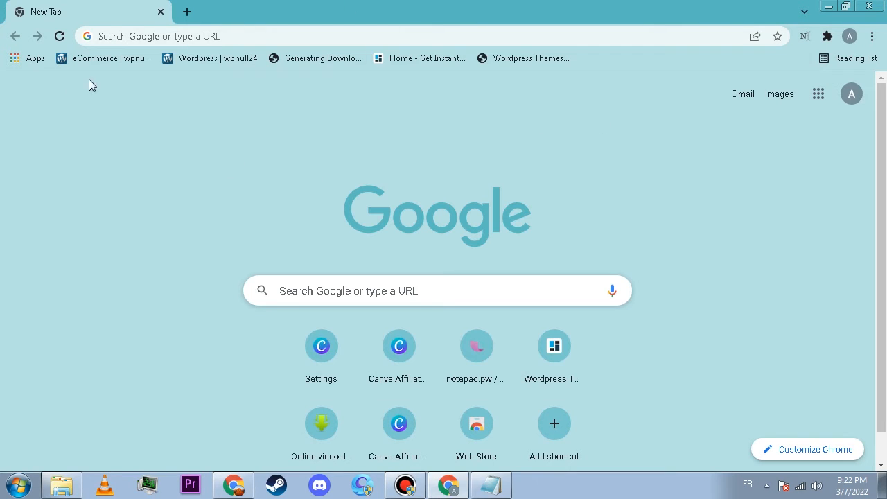
left_click(183, 36)
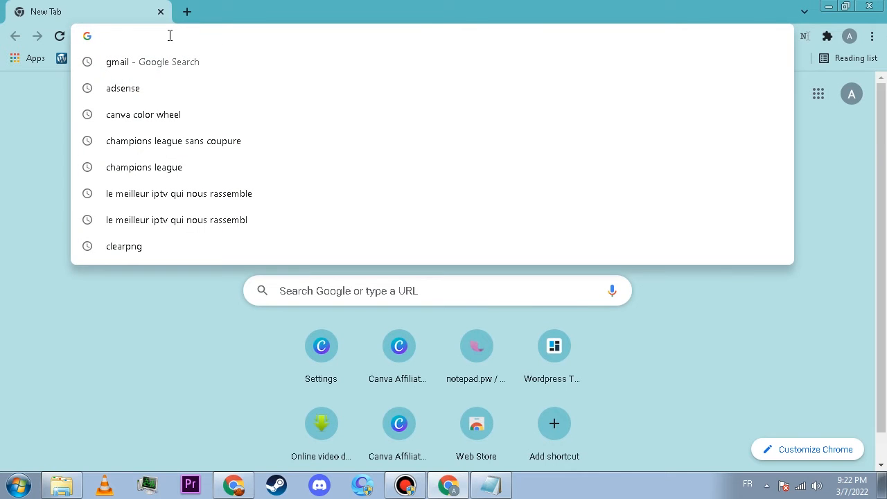
type("ads")
key("Escape")
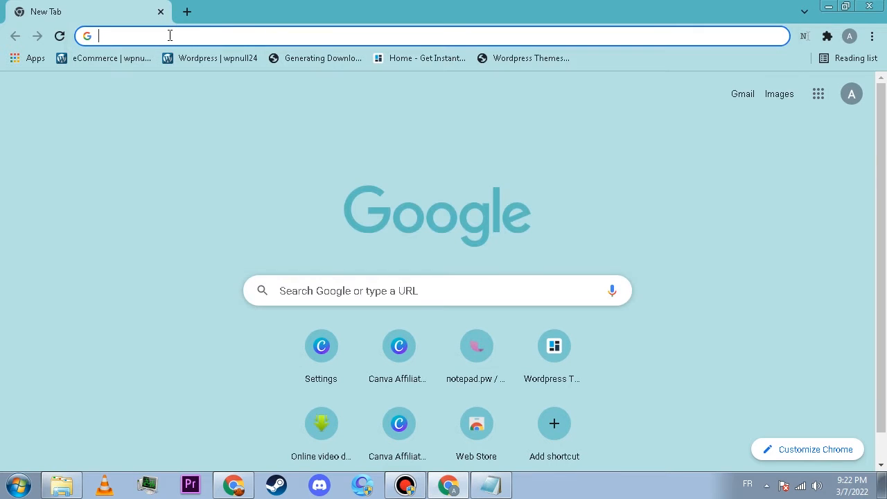
type("google ")
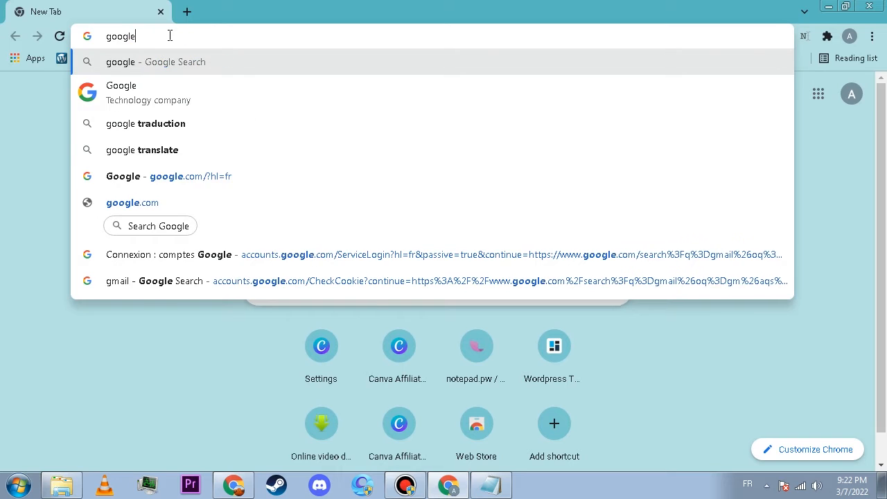
type("ads kzy")
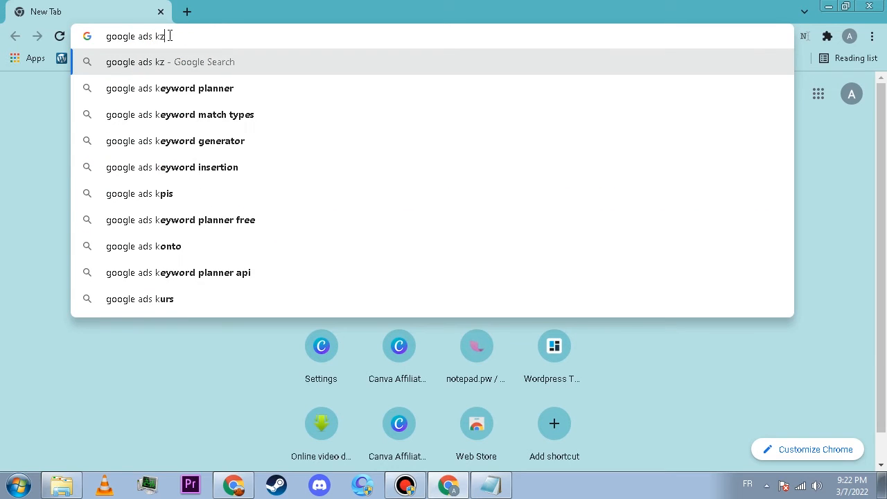
key("BackSpace")
key("BackSpace")
type("ey")
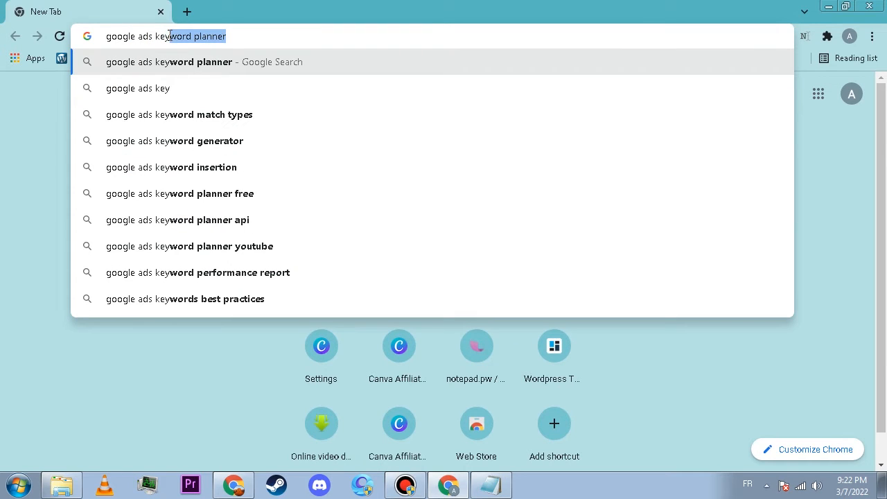
left_click(212, 61)
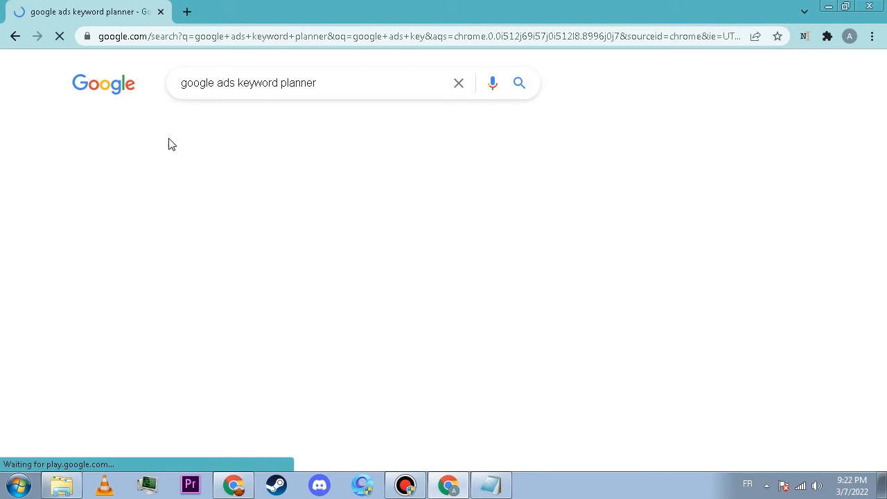
Copy the query text "google ads keyword planner" from the Google search box.
triple_click(267, 83)
right_click(266, 79)
left_click(300, 106)
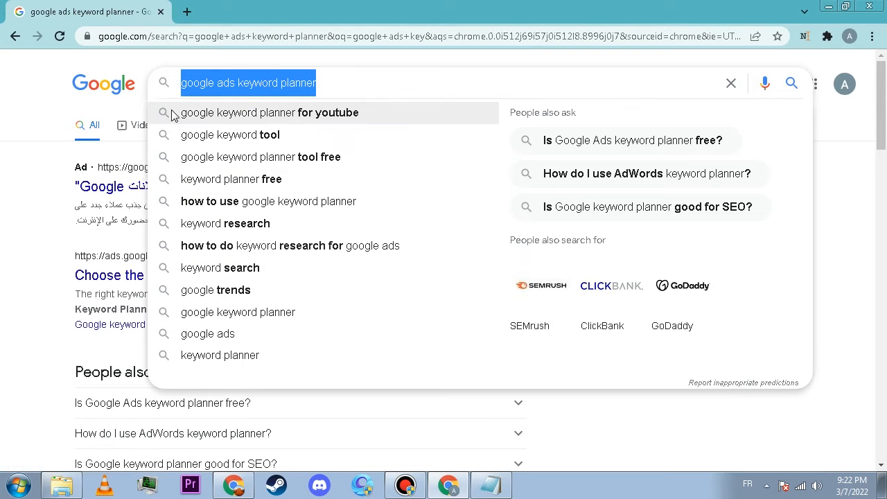
left_click(38, 209)
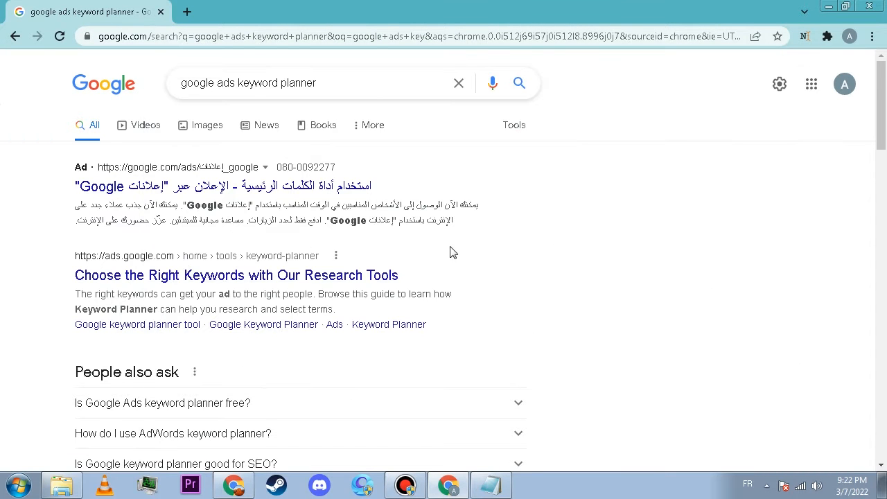
Open the ads.google.com search result "Choose the Right Keywords with Our Research Tools".
scroll(823, 209, "down", 1)
scroll(823, 209, "down", 4)
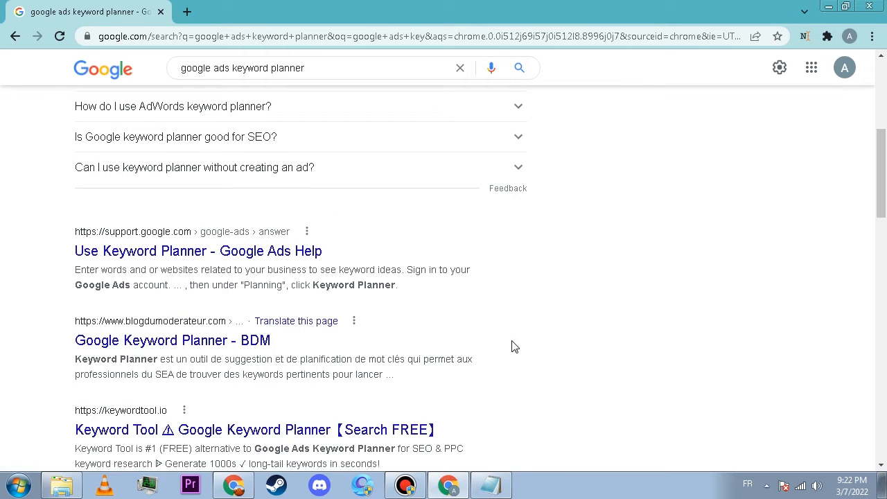
scroll(150, 346, "up", 2)
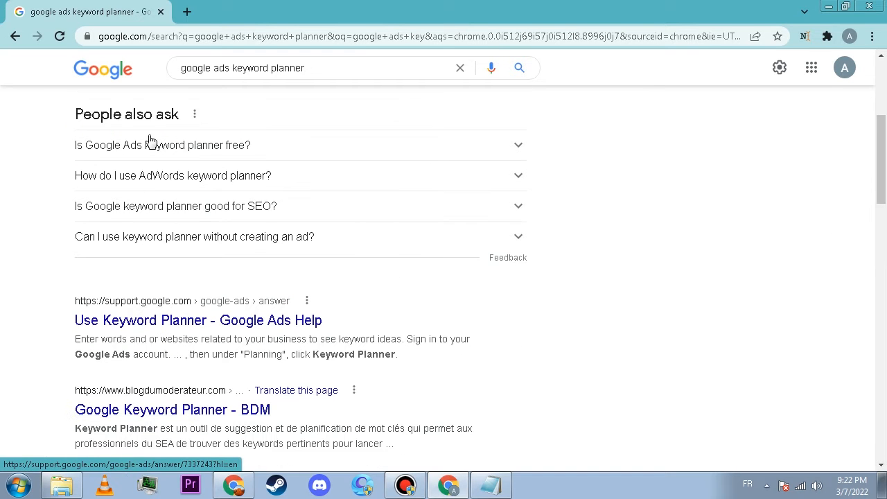
scroll(880, 174, "up", 1)
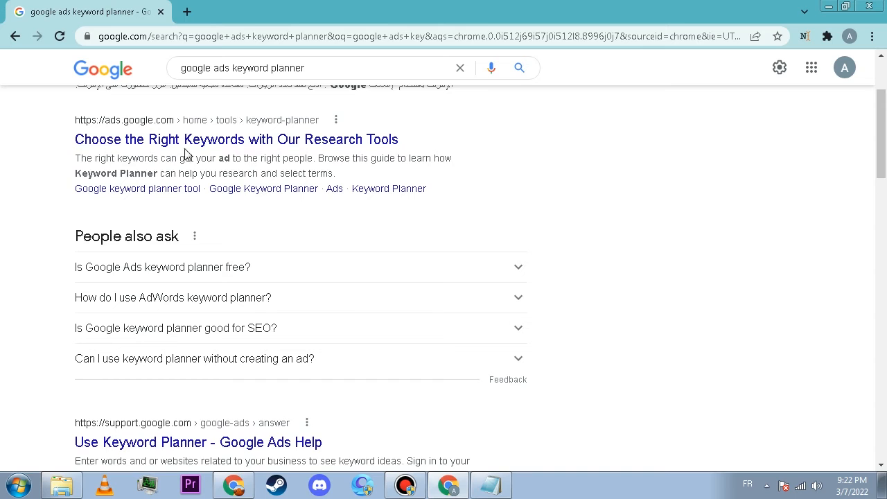
left_click(234, 141)
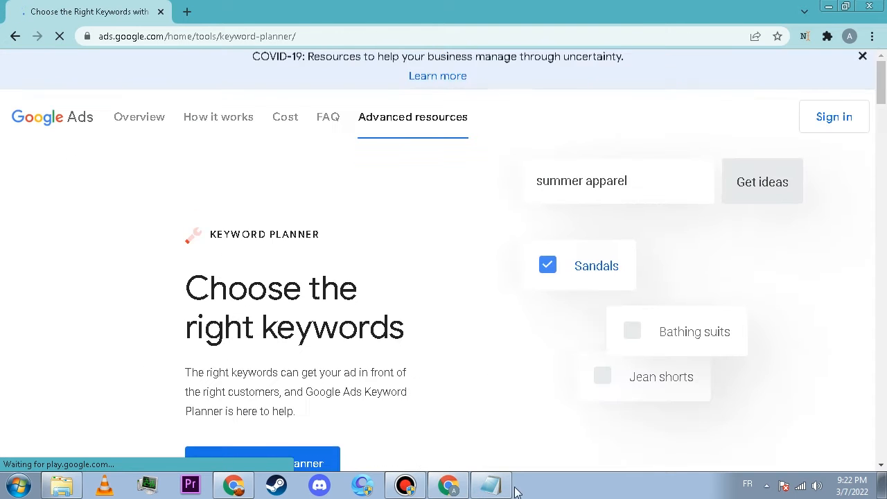
Switch to Notepad and add the instruction "Look for google ads keyword planner in google search box" to the note.
left_click(501, 485)
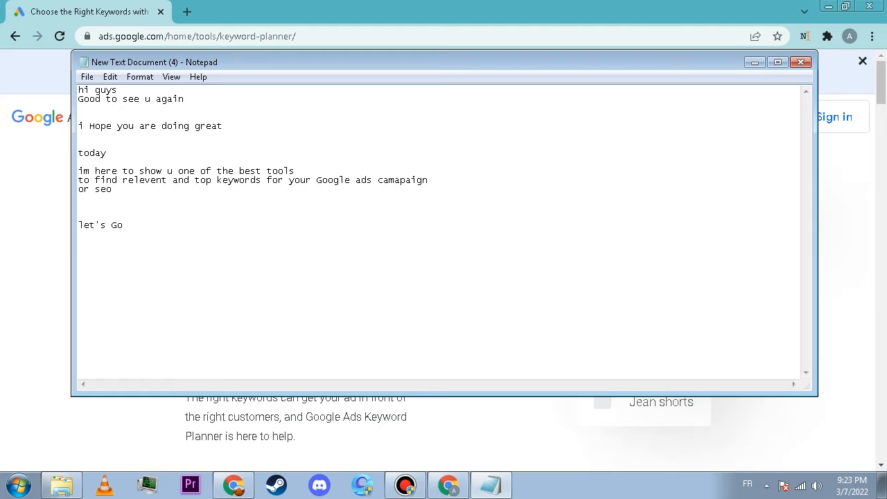
type("Look for google ads keyword planner in google search box")
key("Return")
key("Return")
key("Return")
Add the lines "go Go directly to the link" and "in the description below" to the note.
type("go Go directly yo")
key("BackSpace")
key("BackSpace")
type("to the link")
key("Return")
type("in the description below")
key("Return")
Copy the Keyword Planner page's address from Chrome and paste it at the end of the Notepad note.
left_click(63, 340)
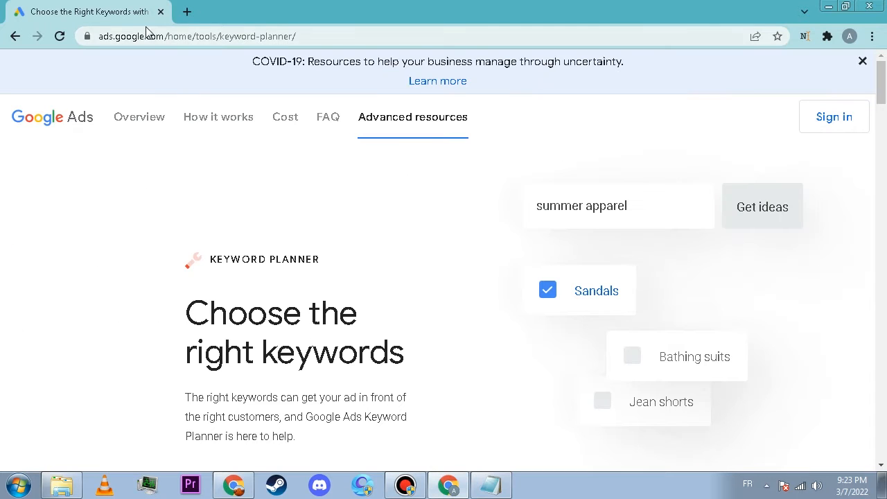
left_click(150, 36)
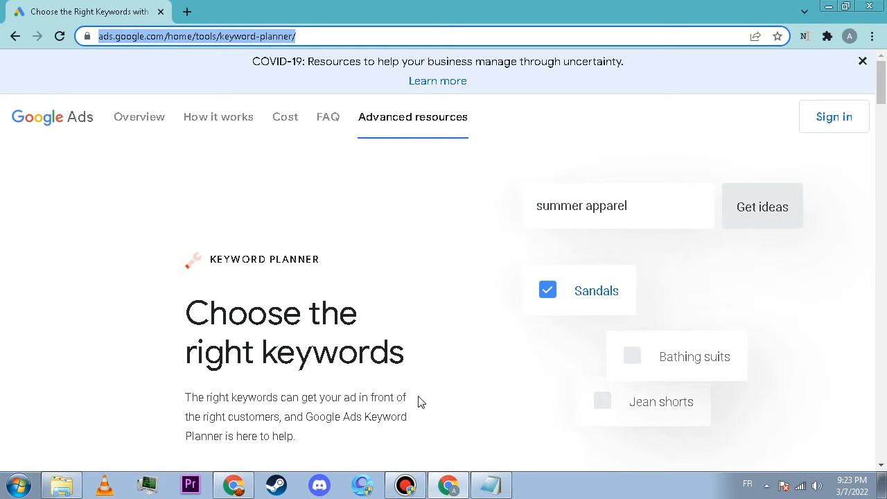
left_click(491, 486)
key("ctrl+v")
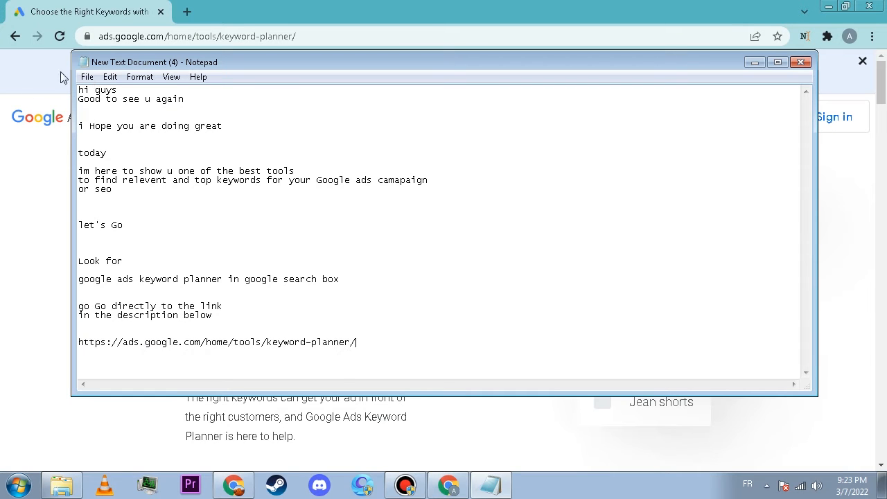
Return to Chrome and go to Keyword Planner from the Google Ads landing page.
left_click(4, 298)
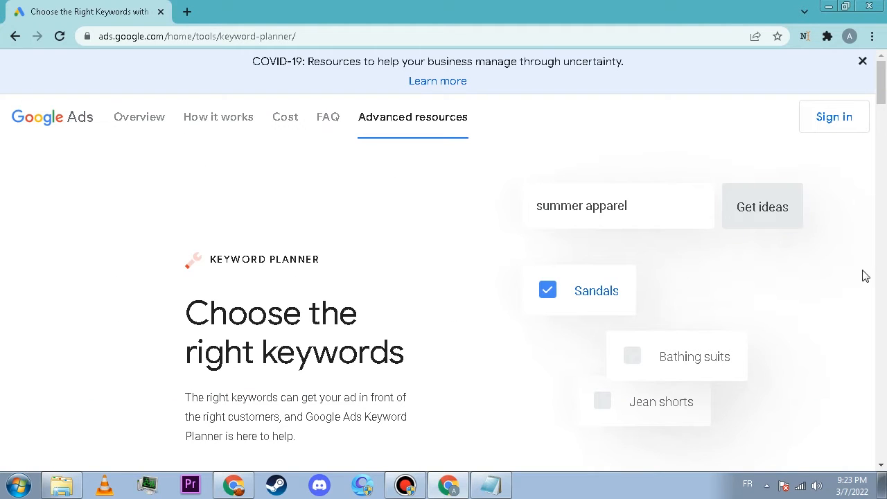
left_click_drag(879, 95, 879, 124)
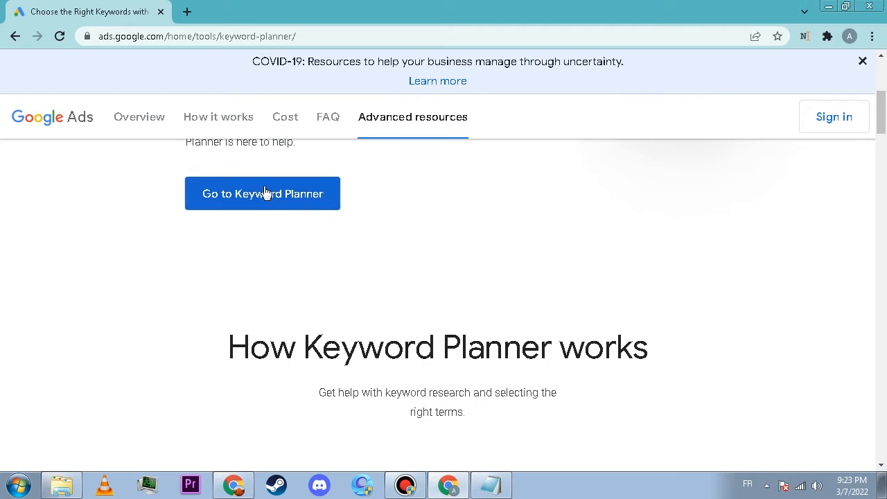
left_click(240, 196)
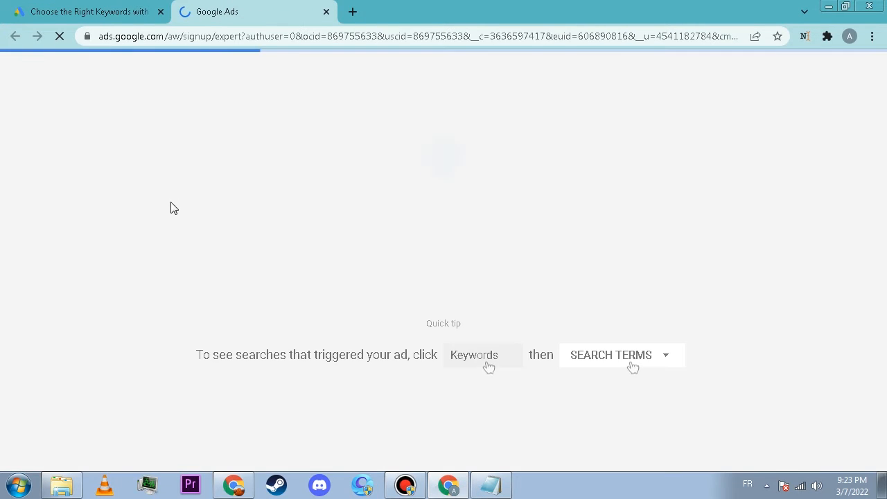
Switch to Notepad and add "if you dont have google ads account" a few lines below the pasted link.
left_click(500, 489)
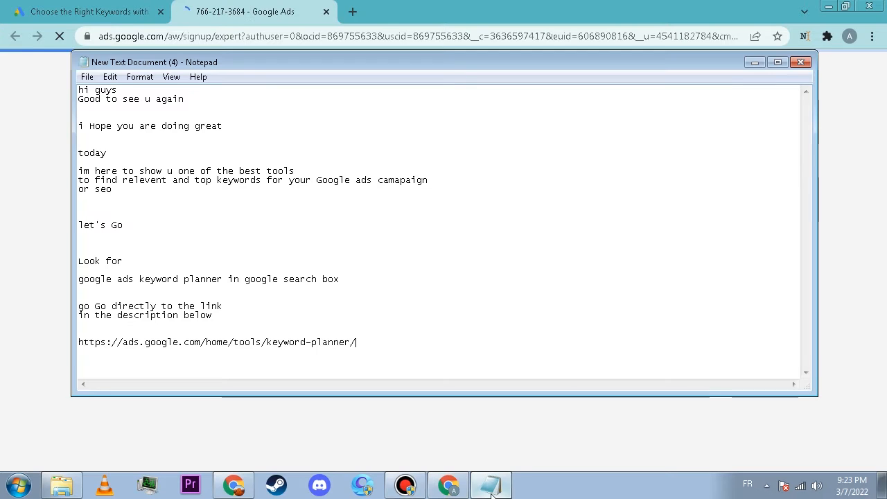
key("Return")
key("Return")
key("Return")
key("Return")
key("Return")
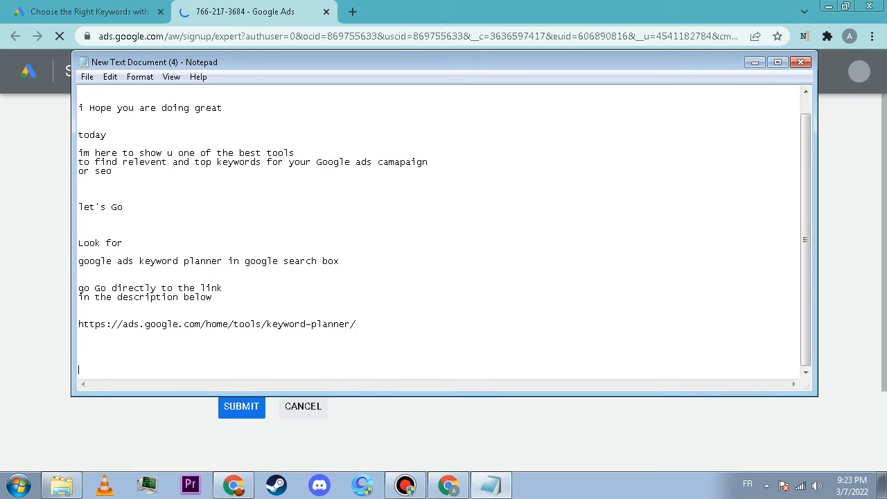
type("if you dont have google ads ")
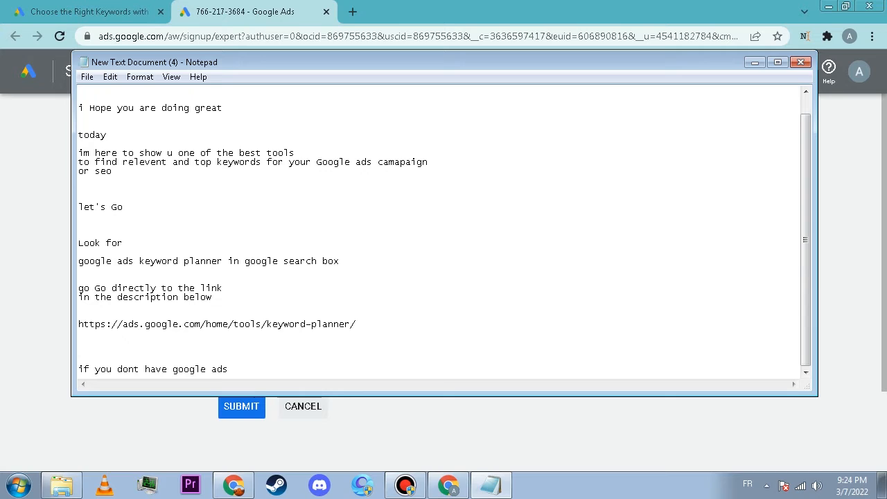
type("account")
key("Return")
key("Return")
key("Return")
Add the line "just creat Google ads account by following me" to the note.
type("just cr")
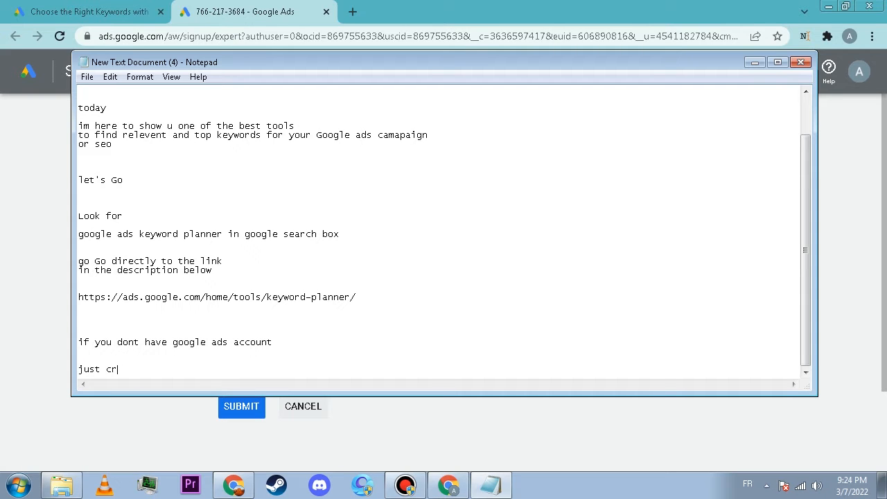
type("eat")
type(" Google ads account by fo")
type("e")
key("Return")
key("Return")
key("Return")
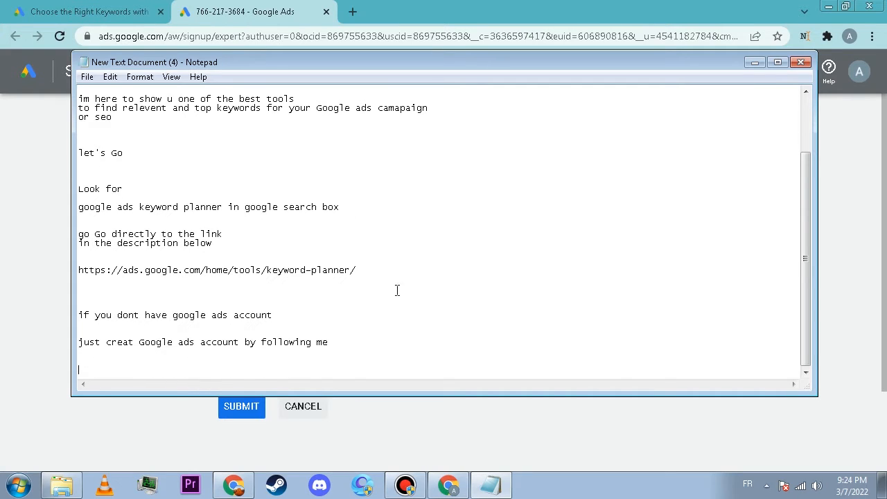
Switch to Chrome and opt in to performance tips, promotional offers and surveys on the business information form.
left_click(13, 257)
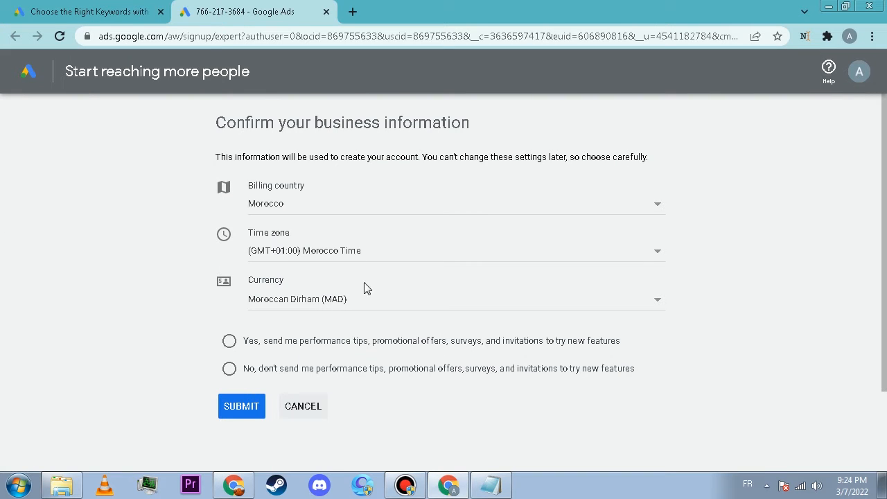
left_click(244, 341)
Switch to Notepad and add the line "no need to change anything" to the note.
key("alt+Tab")
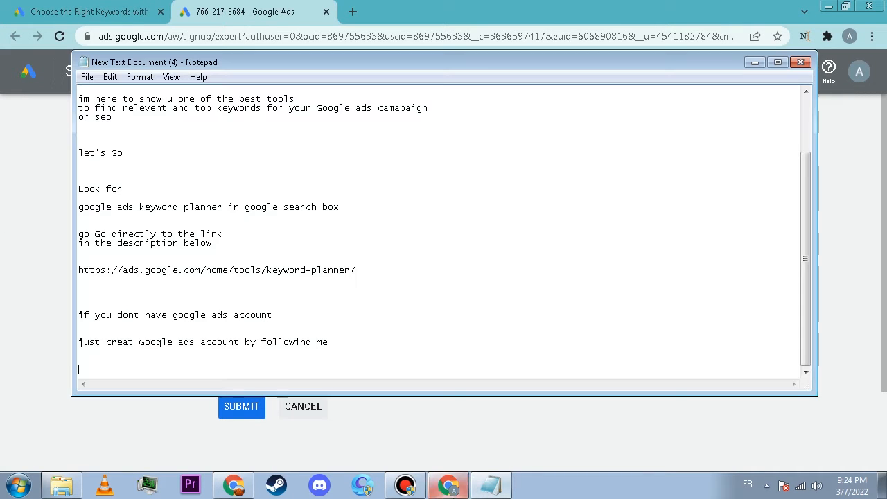
type("ch")
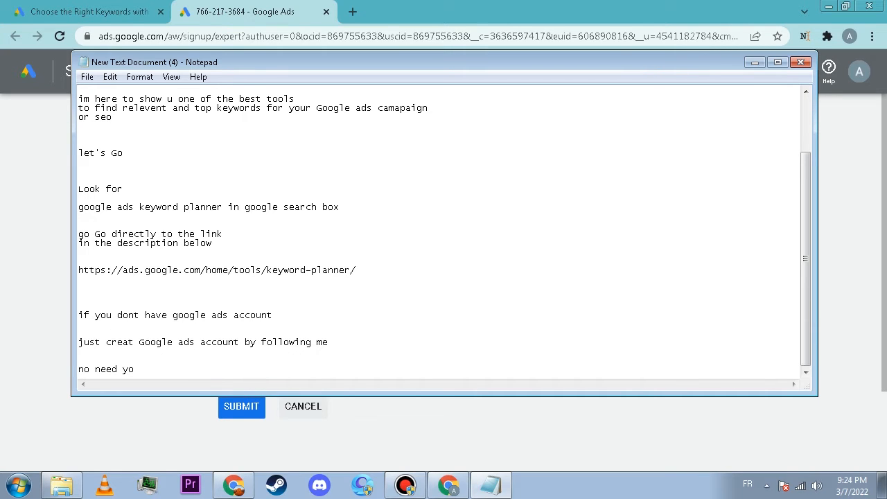
type("no need to ch")
key("Return")
key("Return")
key("Return")
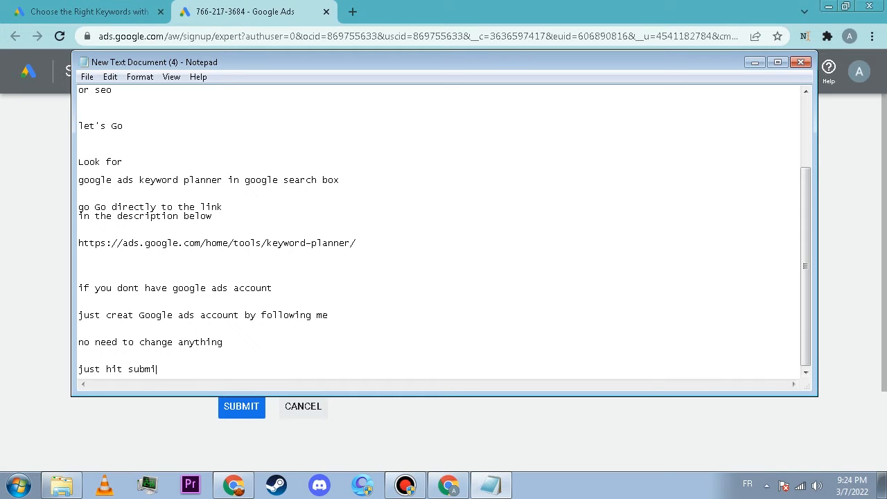
Add the closing instruction "just hit submit buton" to the note.
type("just hit submit buton")
key("Return")
key("Return")
key("Return")
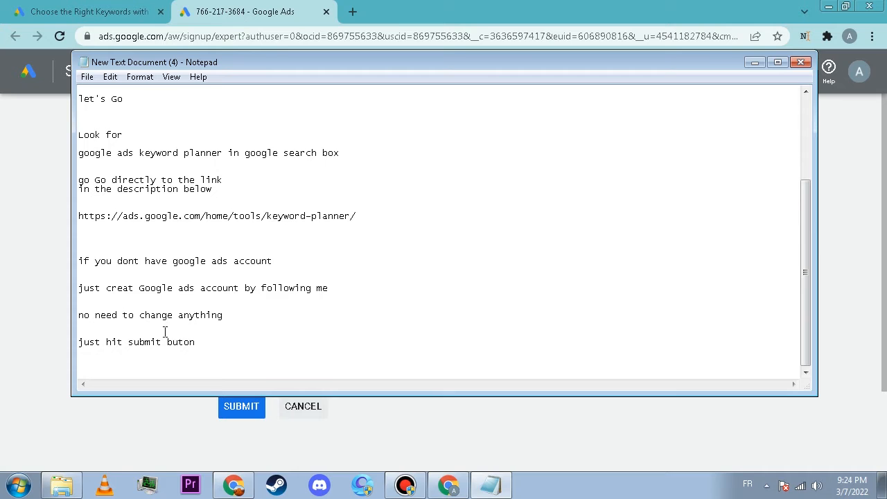
Return to Chrome and submit the business information to create the Google Ads account.
left_click(223, 420)
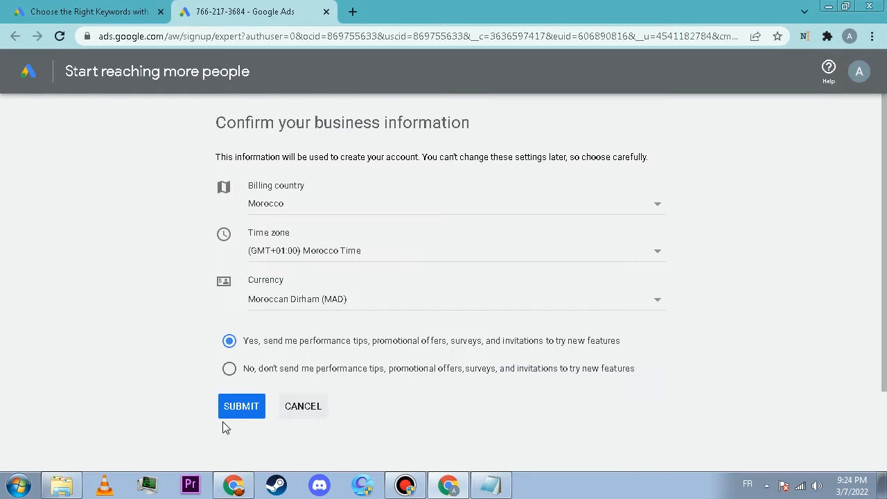
left_click(223, 409)
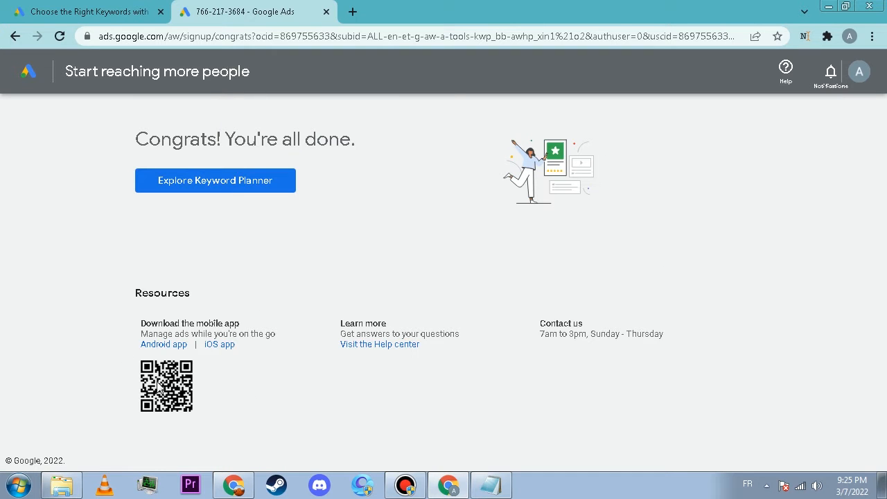
left_click_drag(339, 147, 75, 138)
left_click(84, 178)
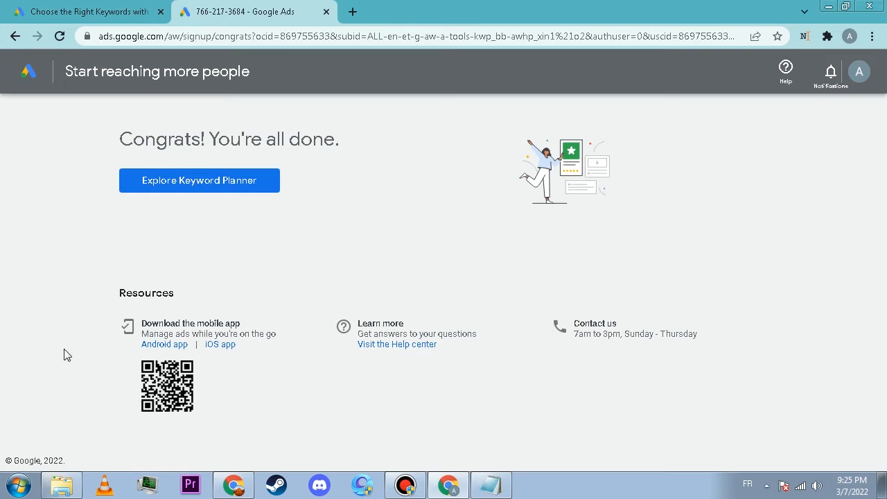
Check the note in Notepad, then return to Chrome and open Keyword Planner from the sign-up confirmation page.
left_click(491, 486)
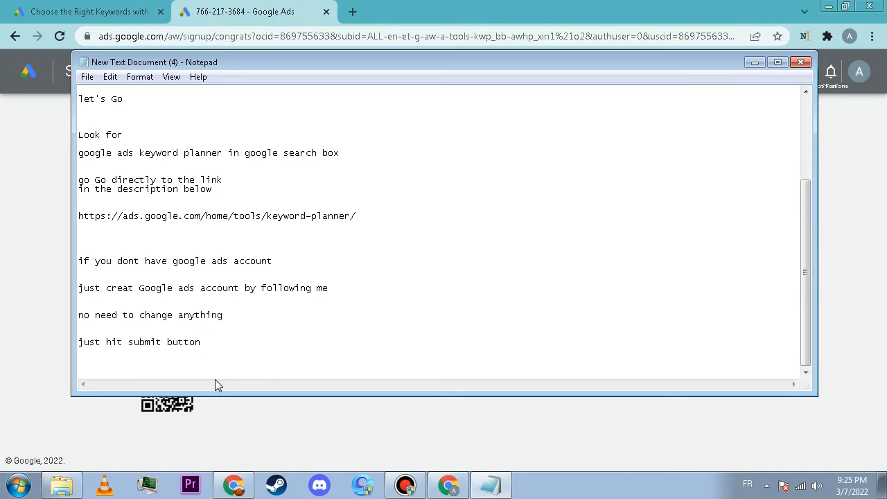
left_click(216, 357)
left_click(4, 310)
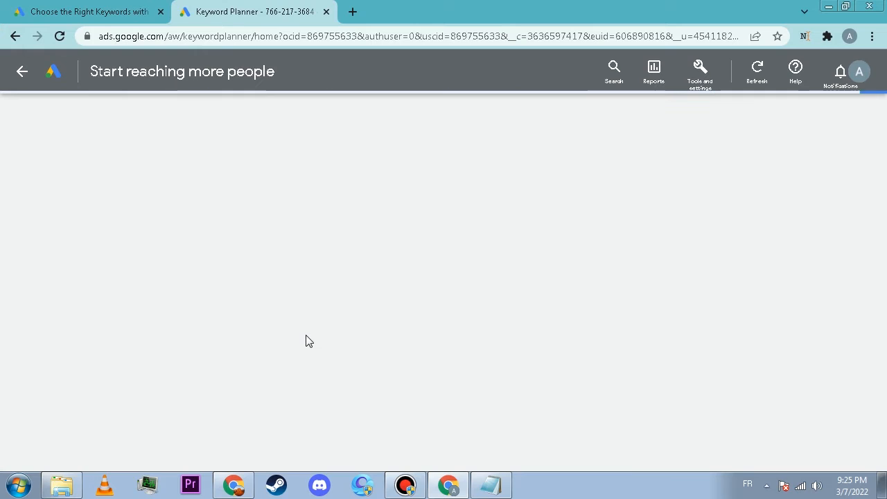
Switch to Notepad and add the line "if you already have an account all you need to do" below the existing text.
left_click(491, 485)
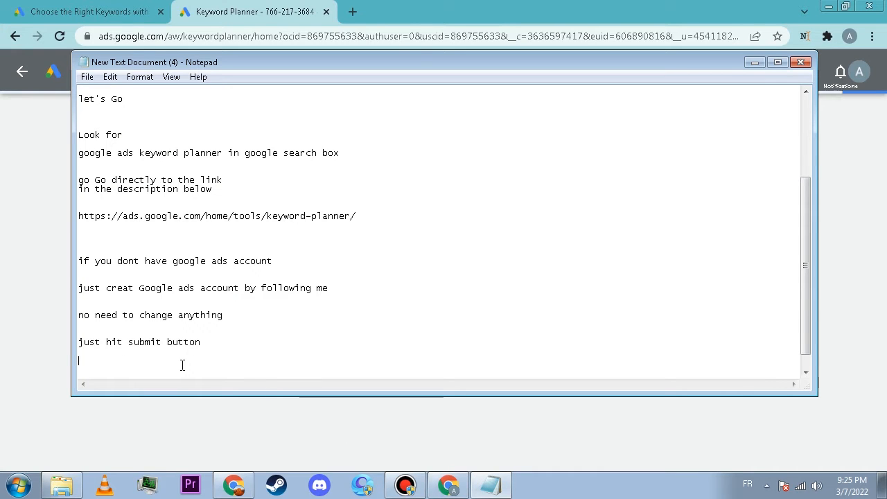
key("Return")
key("Return")
type("i")
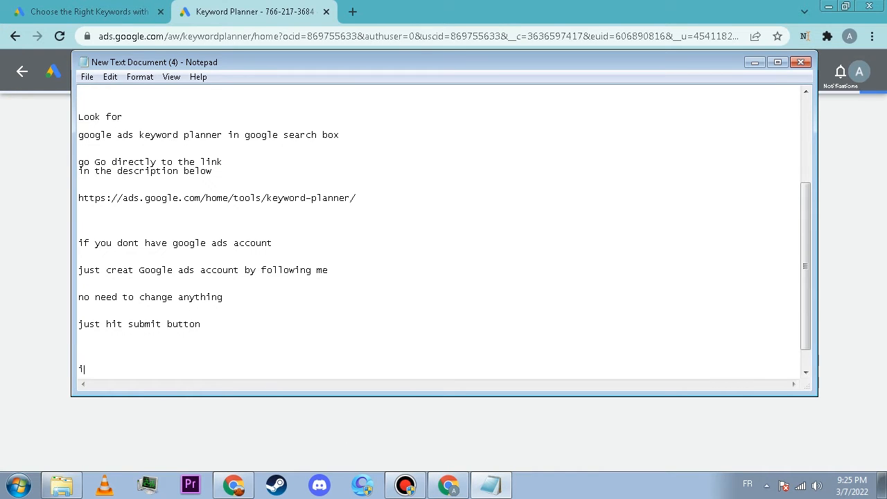
type("f you already have an account all you need to do")
key("Return")
key("Return")
Complete the sentence with the line "is to sign in using your existing account", followed by blank lines.
type("is to")
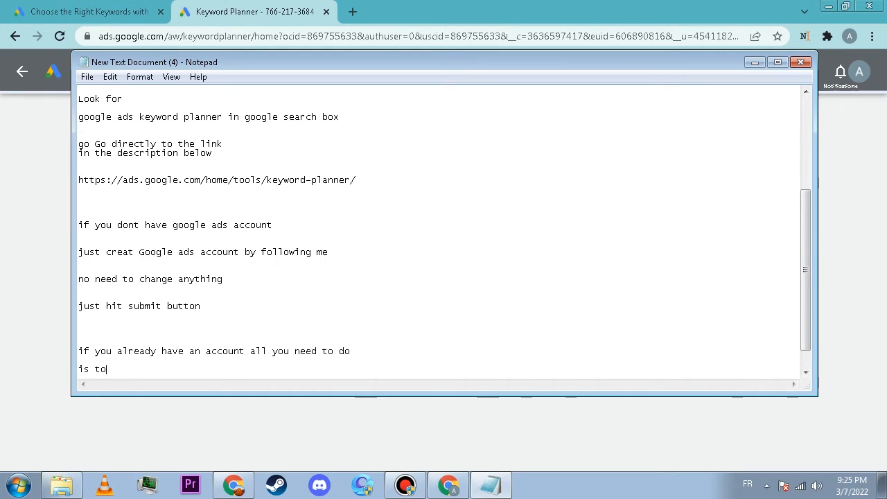
type(" sign ijn u")
key("BackSpace")
key("BackSpace")
key("BackSpace")
key("BackSpace")
type("n using your ei")
key("BackSpace")
type("xiste")
key("BackSpace")
type("ing accoiunt")
key("BackSpace")
key("BackSpace")
key("BackSpace")
key("BackSpace")
type("unt")
key("Return")
key("Return")
key("Return")
key("Return")
Return to Chrome and show the Planning tools within Tools and settings.
left_click(2, 221)
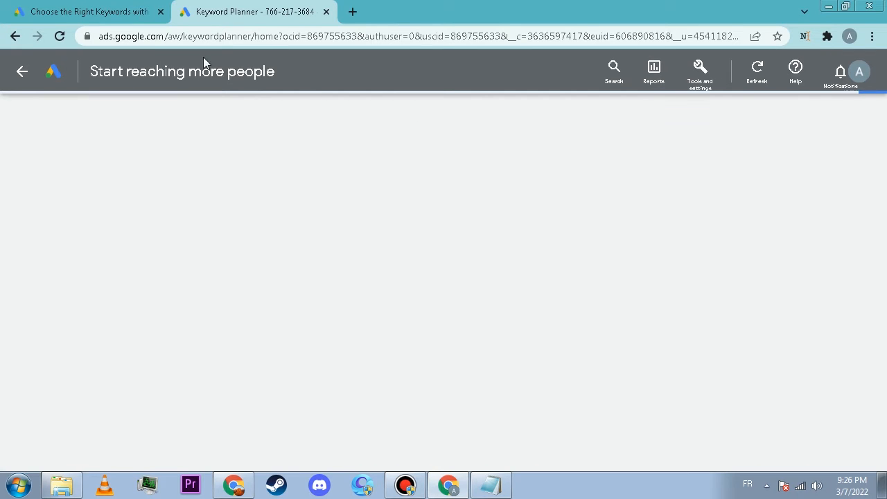
left_click(278, 34)
left_click(276, 35)
left_click(701, 69)
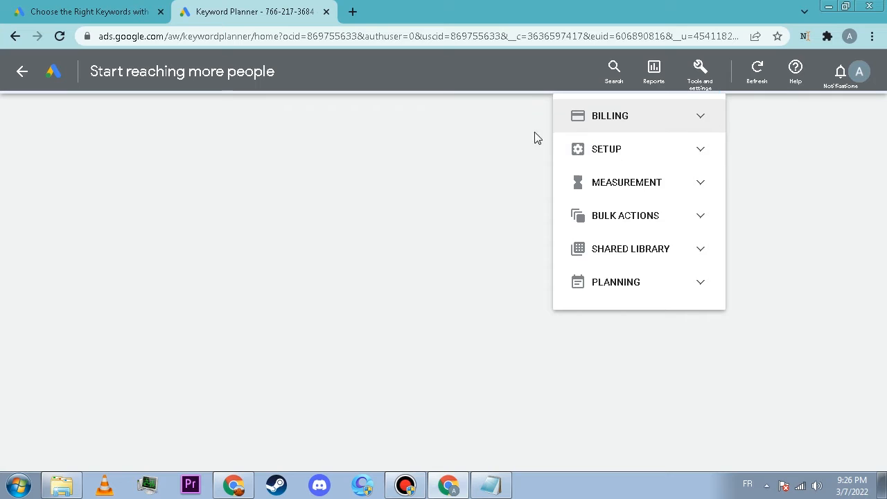
left_click(425, 342)
left_click(700, 71)
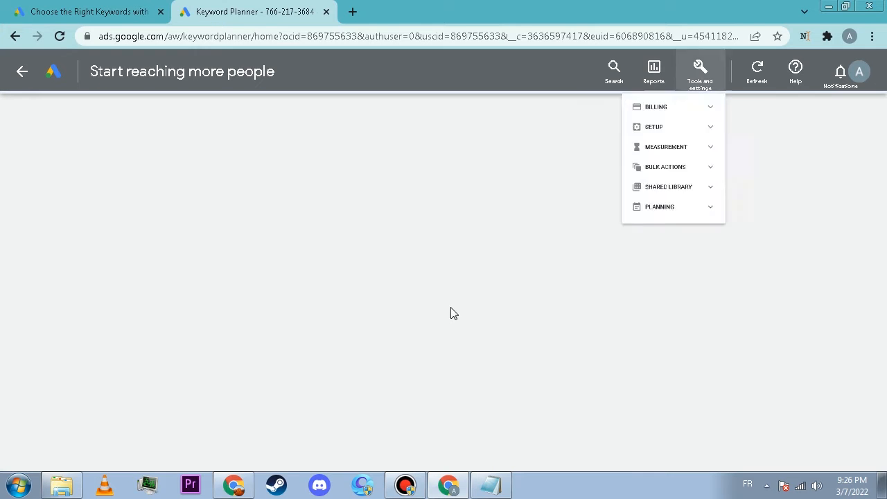
left_click(640, 280)
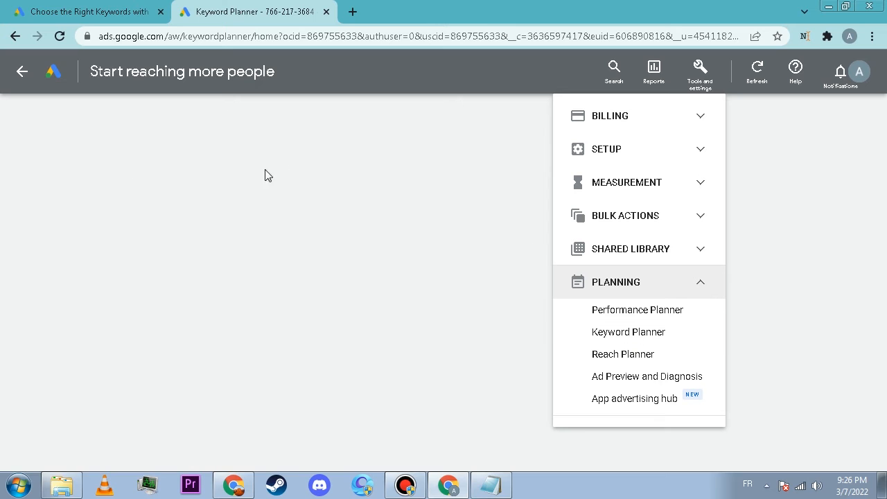
Open Keyword Planner from the Planning tools in a new tab and check both tabs while they load.
right_click(636, 333)
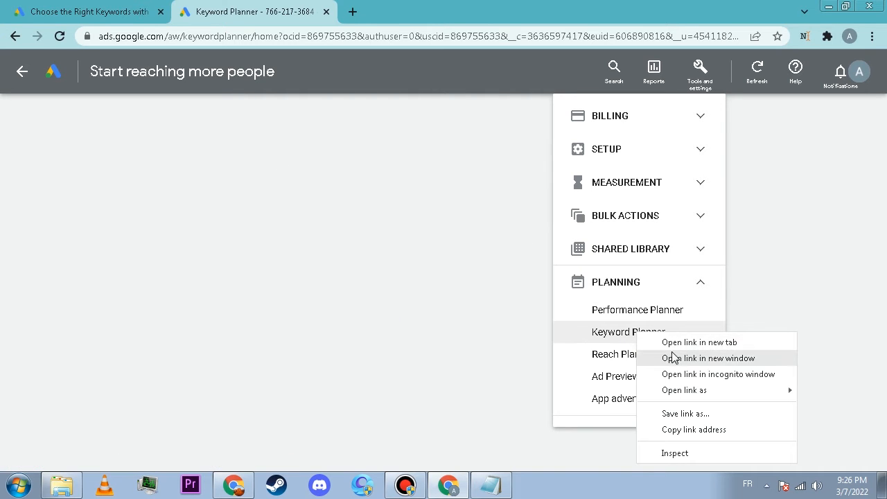
left_click(699, 342)
left_click(374, 12)
left_click(294, 12)
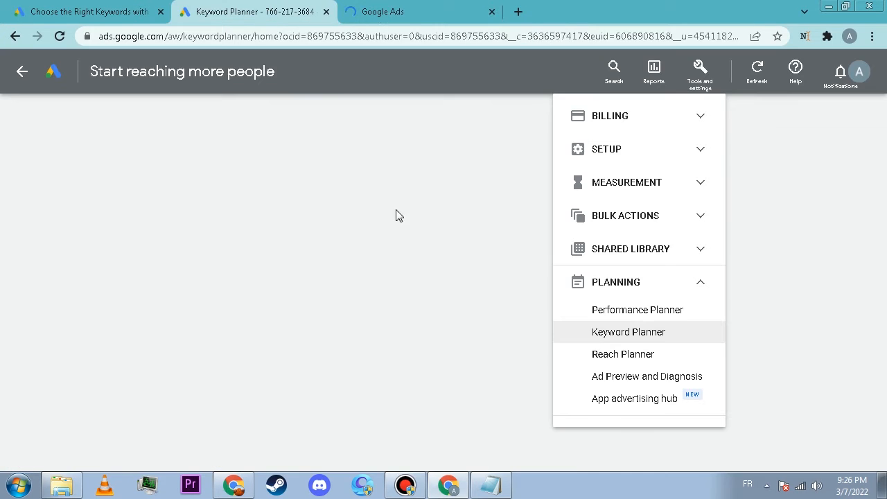
left_click(416, 254)
left_click(388, 10)
left_click(283, 15)
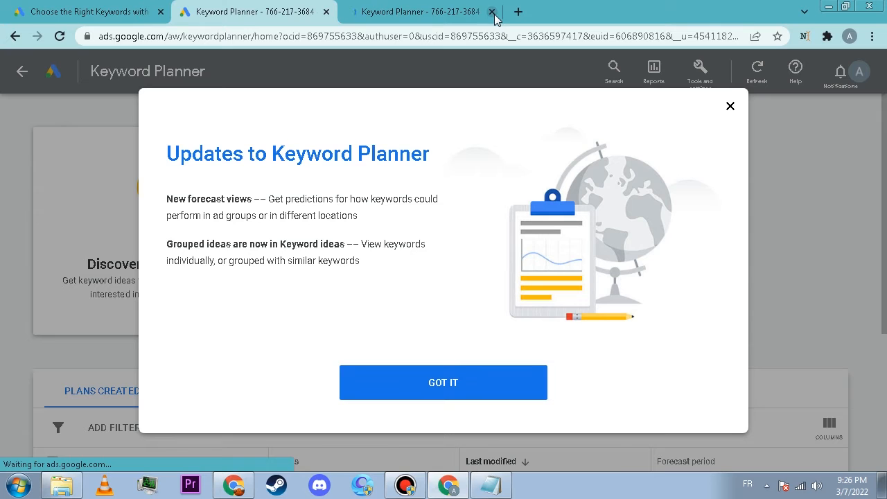
Close the duplicate Keyword Planner tab and dismiss the notice about Keyword Planner updates.
left_click(492, 12)
left_click(451, 394)
scroll(208, 364, "down", 1)
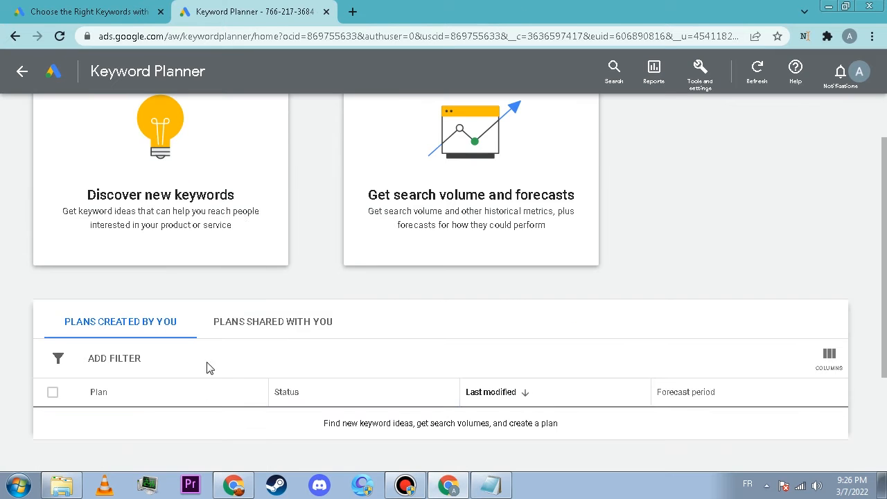
Switch to Notepad and add the line "sorry bad line" with blank lines after it.
left_click(491, 486)
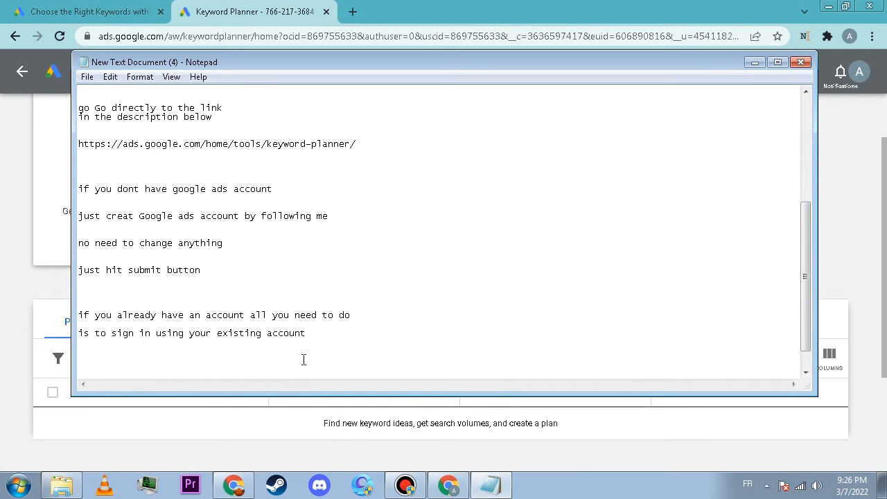
key("Return")
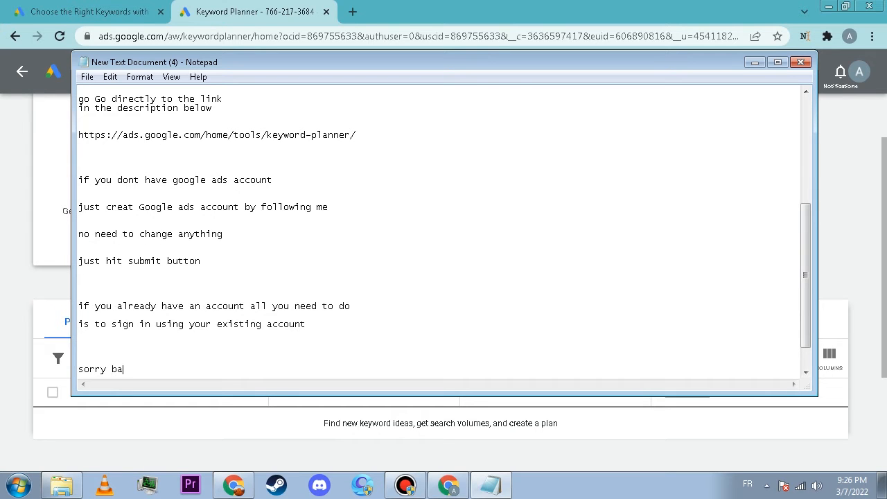
type("ne")
key("Return")
key("Return")
key("Return")
key("Return")
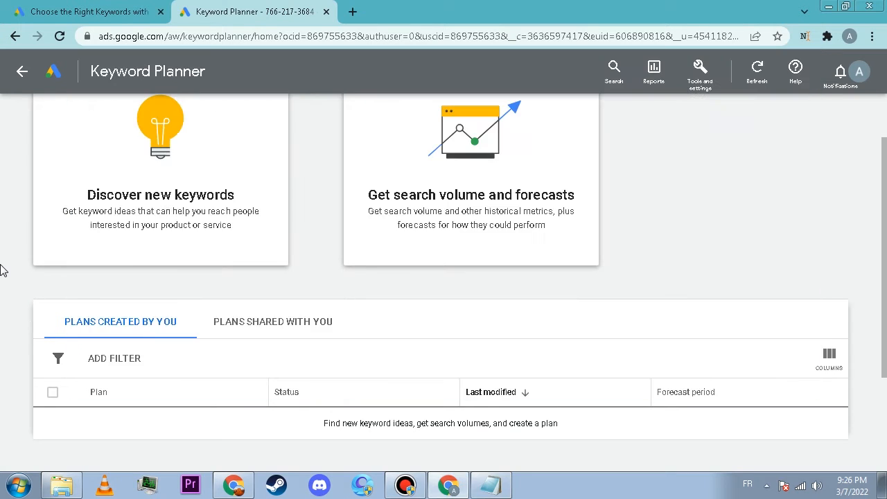
Return to Chrome and copy the heading "Discover new keywords" from the Keyword Planner page.
left_click(12, 306)
scroll(2, 270, "up", 1)
triple_click(232, 264)
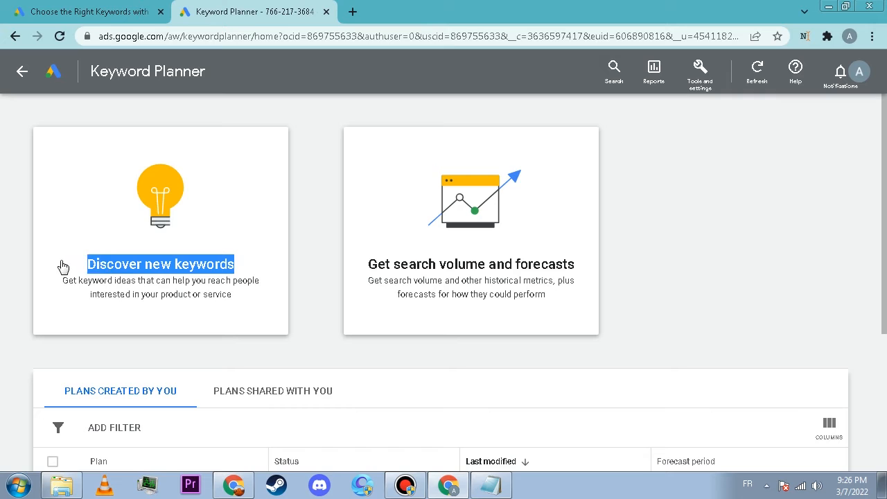
right_click(111, 264)
left_click(137, 273)
Switch to Notepad and add "the first option for find keywords", with the copied "Discover new keywords" on a line below.
left_click(491, 485)
key("Return")
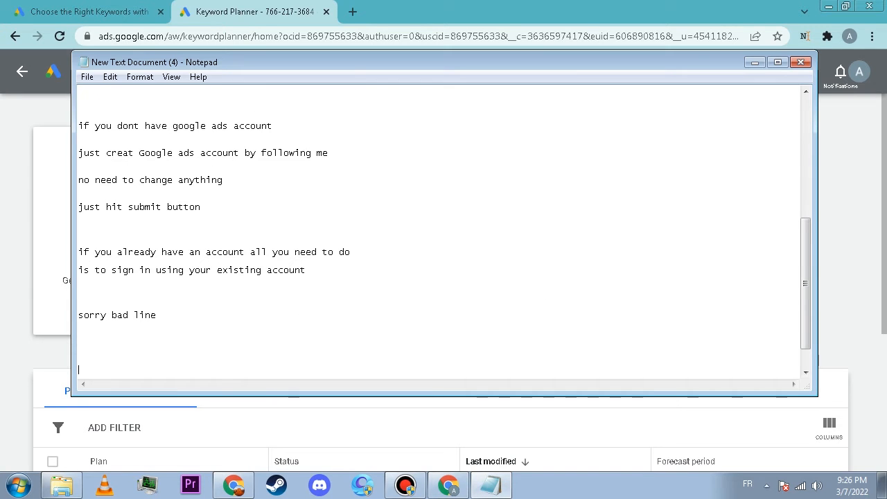
type("the first")
key("Return")
key("Return")
type("Discover new keywords")
key("Return")
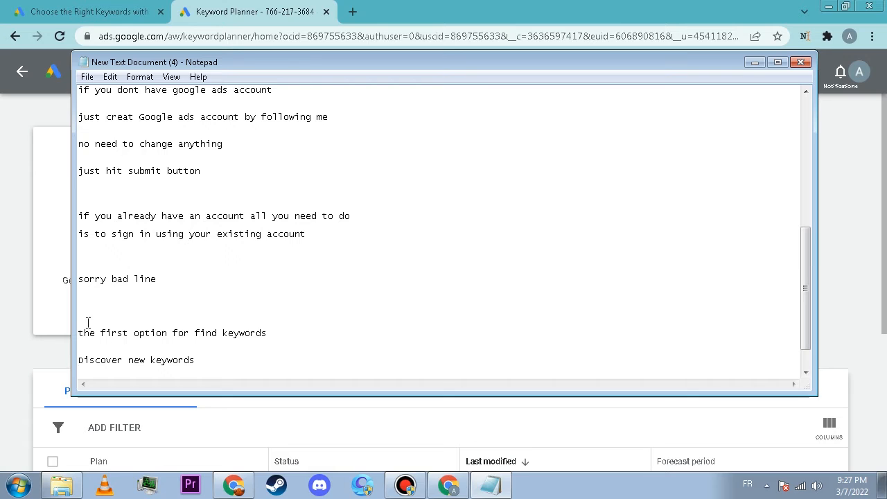
Enclose "Discover new keywords" in single quotation marks and start a new line below it.
left_click_drag(214, 362, 145, 360)
left_click(216, 357)
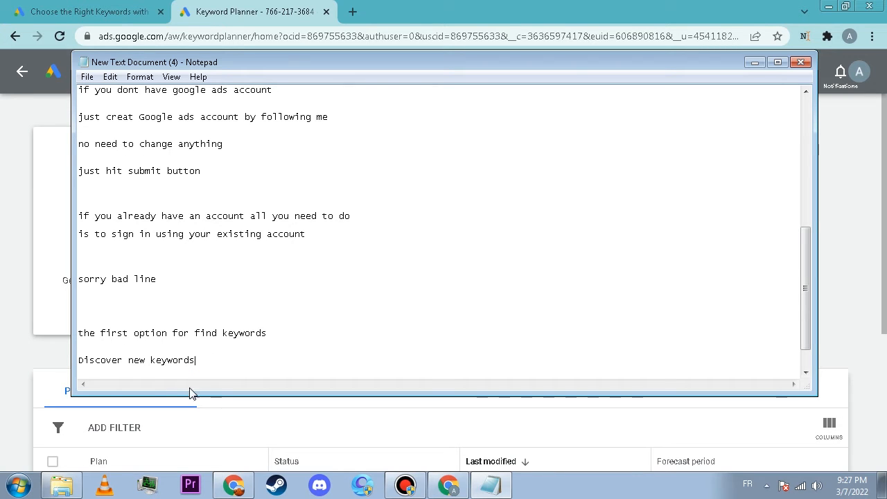
type("'")
left_click(80, 362)
type("'")
key("Return")
key("Return")
key("Return")
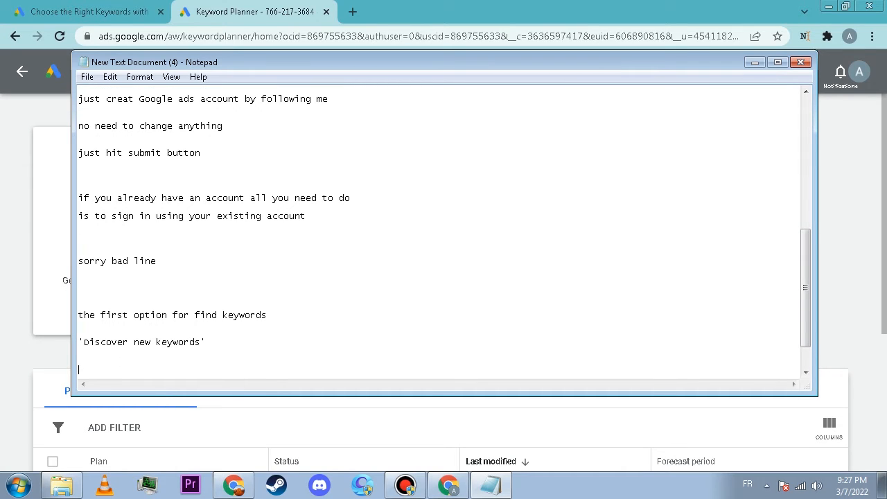
Add the line "the second option to know the volume of specific keyword" to the note.
type("the second option")
key("BackSpace")
type("to")
type(" find")
key("BackSpace")
key("BackSpace")
key("BackSpace")
type("o")
type("f spe")
type("rd")
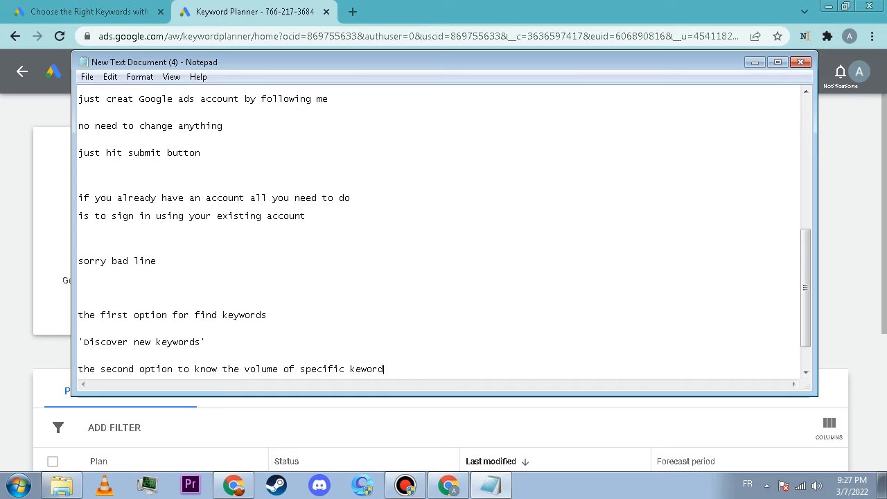
key("Return")
key("BackSpace")
key("BackSpace")
key("BackSpace")
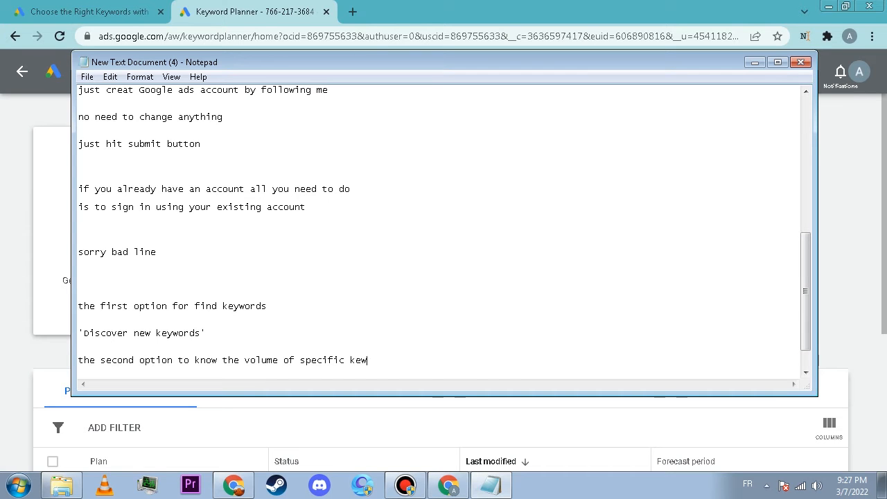
type("yword")
key("Return")
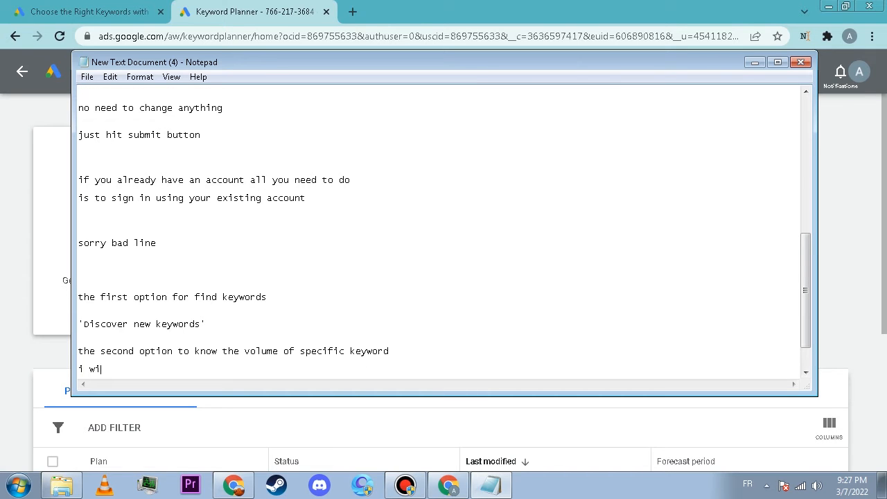
Add the lines "i will cover all of that" and "in next video" to the note.
type("i will cover al")
type("l io")
key("BackSpace")
type("f that")
key("Return")
key("Return")
key("Return")
type("in next video")
key("Return")
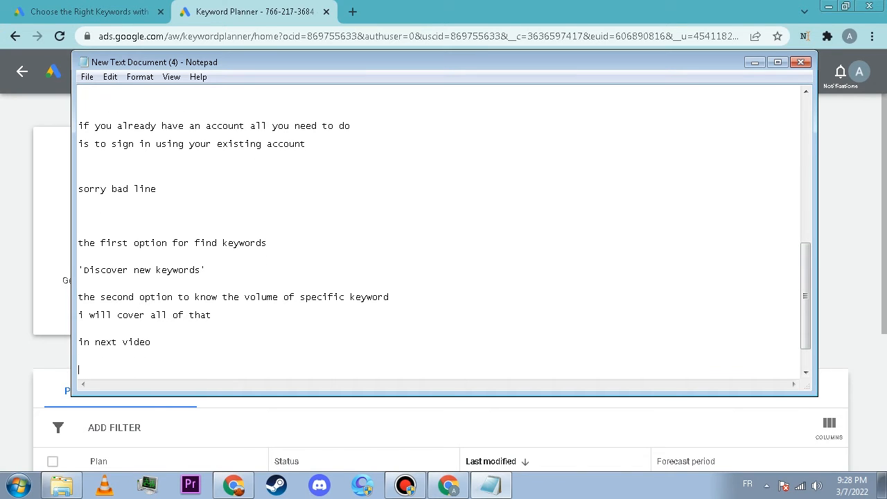
Return to Chrome and open the Discover new keywords form.
left_click(46, 224)
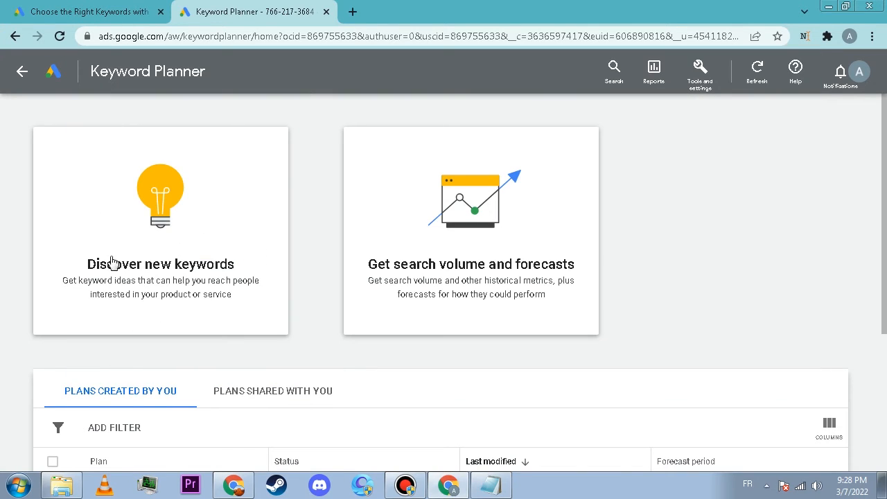
left_click(163, 208)
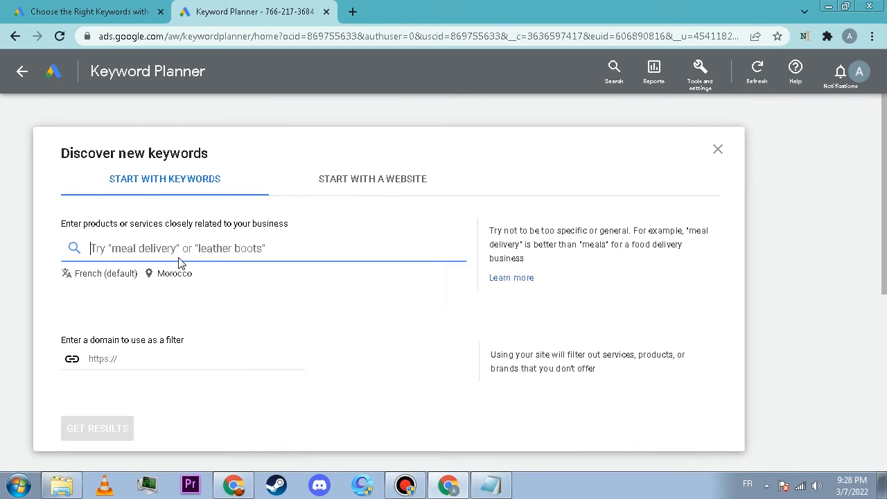
Switch to Notepad, insert blank lines at the end of the note and add the line "you need one top keywod".
left_click(491, 485)
key("Return")
key("Return")
key("Return")
key("Return")
key("Return")
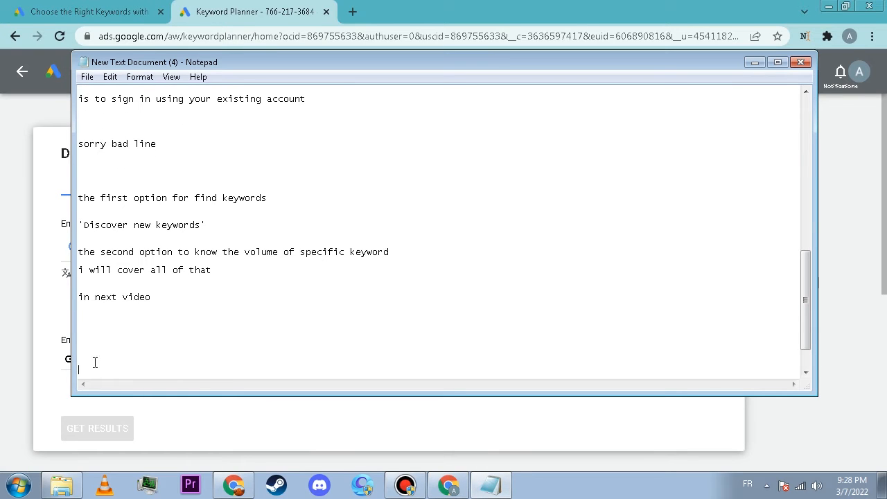
key("Up")
left_click(68, 337)
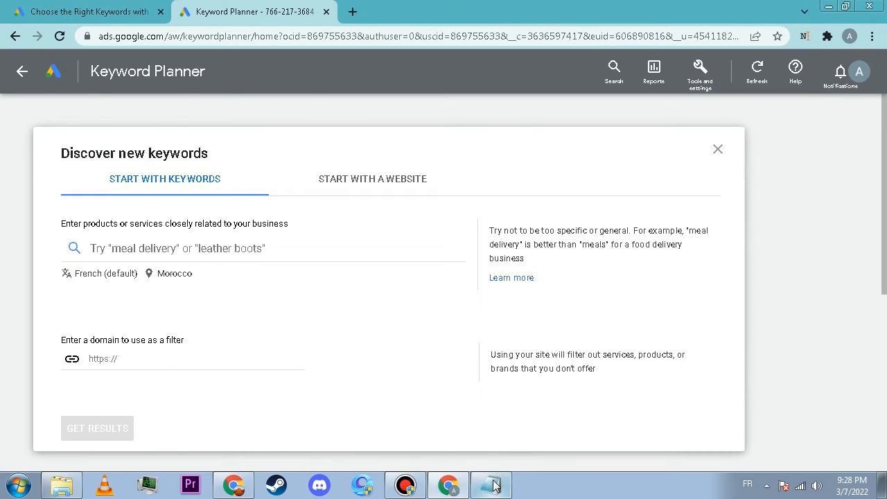
left_click(493, 484)
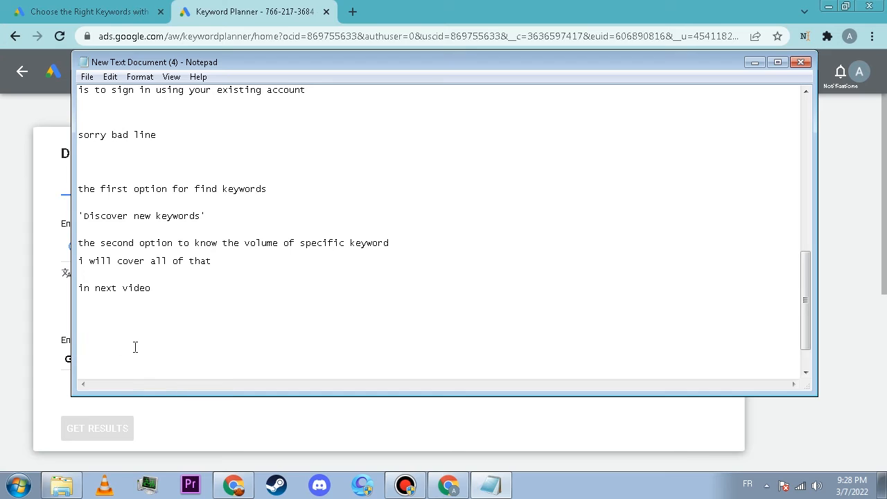
type("you need one top k")
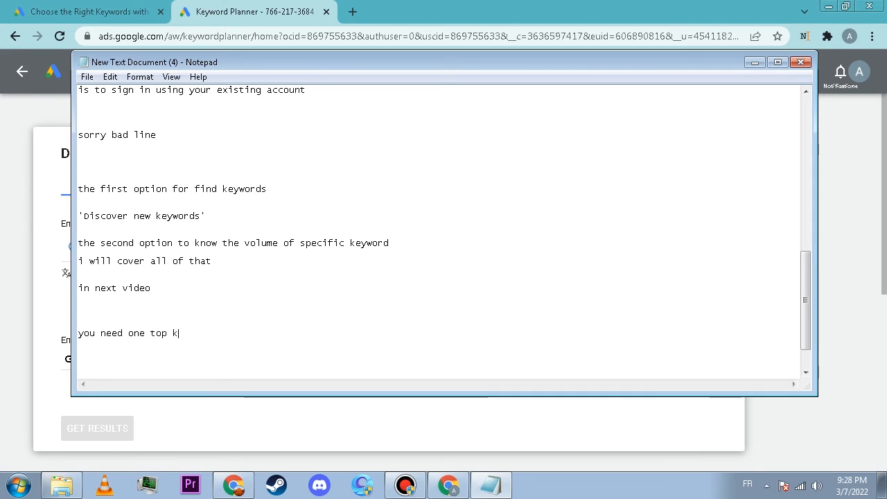
type("eywod")
key("Return")
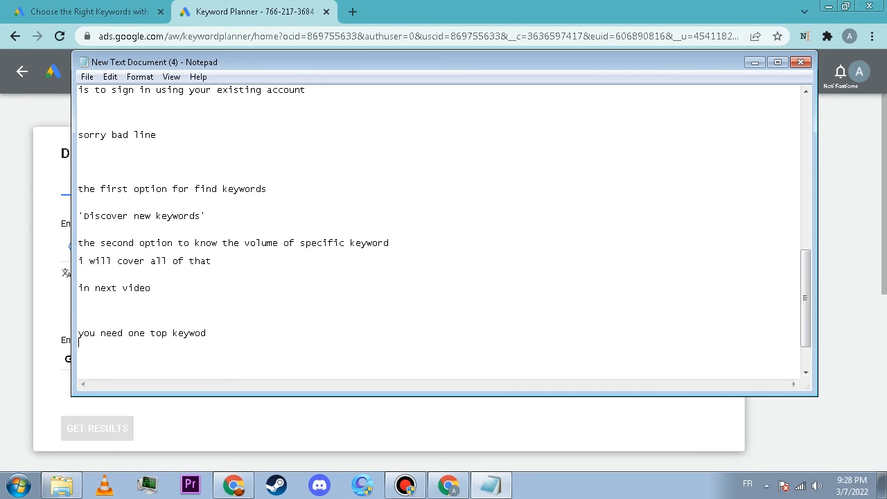
Add the line "or relatd to your service" to the note, followed by blank lines.
type("or relatd to your service")
key("Return")
key("Return")
key("Return")
key("Return")
key("Return")
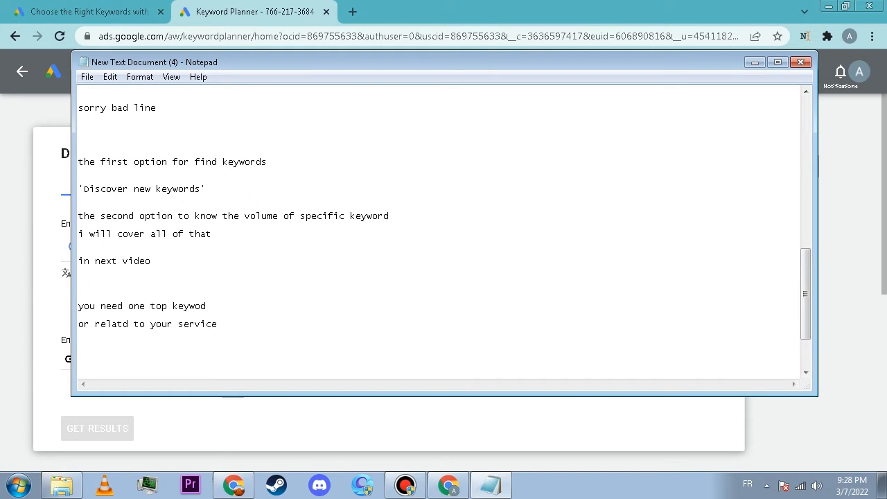
Add the lines "as example" and "let's chose" at the end of the note.
left_click(132, 350)
left_click(55, 338)
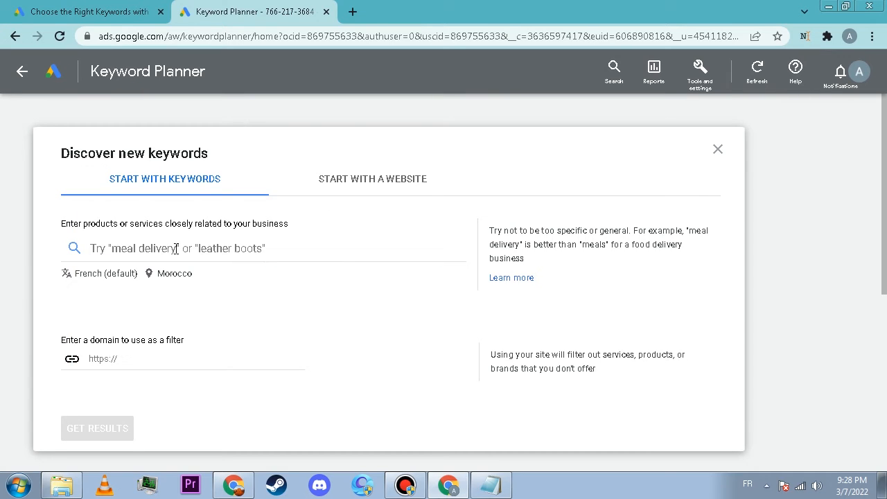
left_click(491, 485)
type("a")
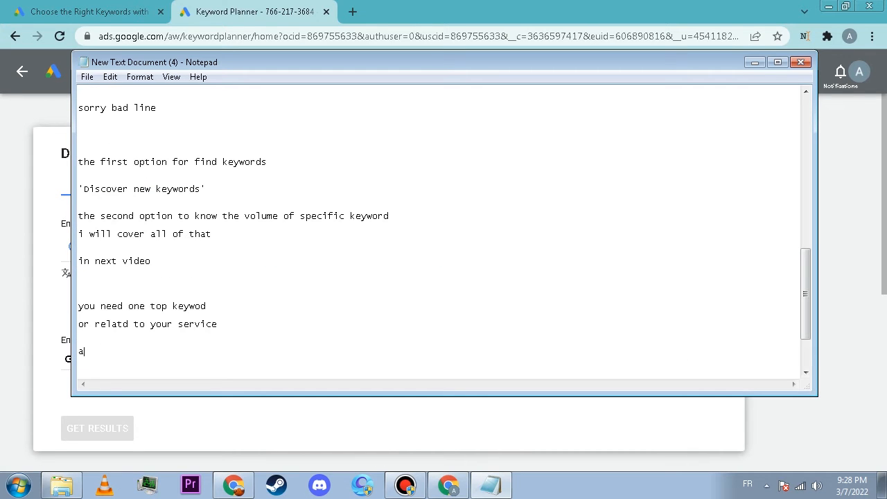
type("s example")
key("Return")
type("let's cho")
type("se ")
Add "coffee shop" on its own line of the note, with blank lines around it.
type("cofff")
key("BackSpace")
key("BackSpace")
type("e sh")
left_click(145, 369)
key("Return")
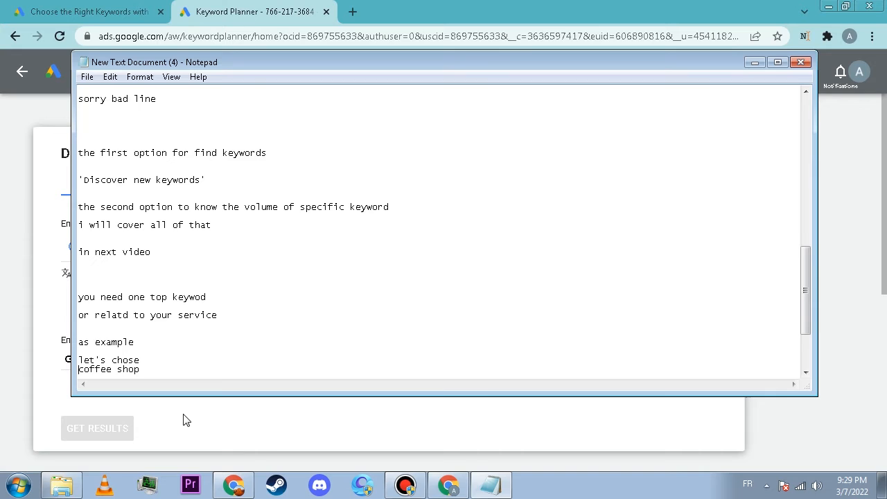
key("Return")
key("Return")
left_click_drag(147, 369, 78, 370)
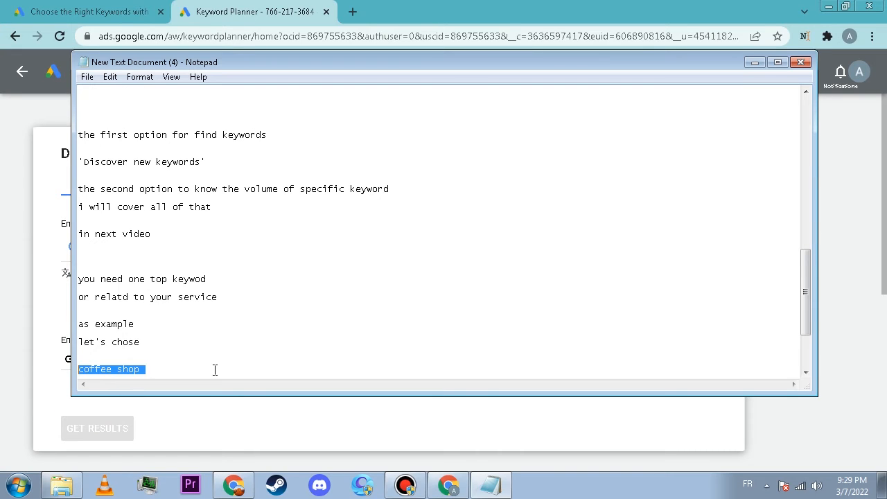
left_click(210, 370)
key("Return")
key("Return")
key("Return")
key("Return")
key("Return")
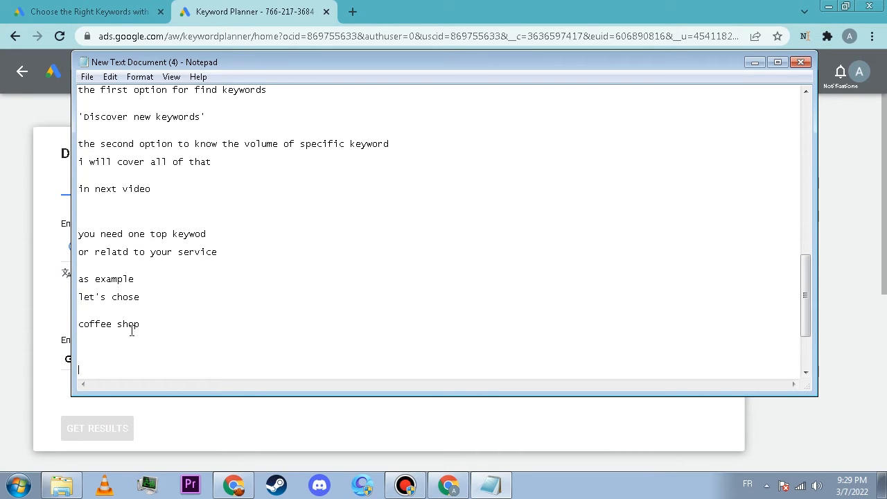
Copy "coffee shop" from the note and paste it as a keyword into the Discover new keywords form in Chrome.
left_click_drag(163, 330, 42, 329)
right_click(101, 323)
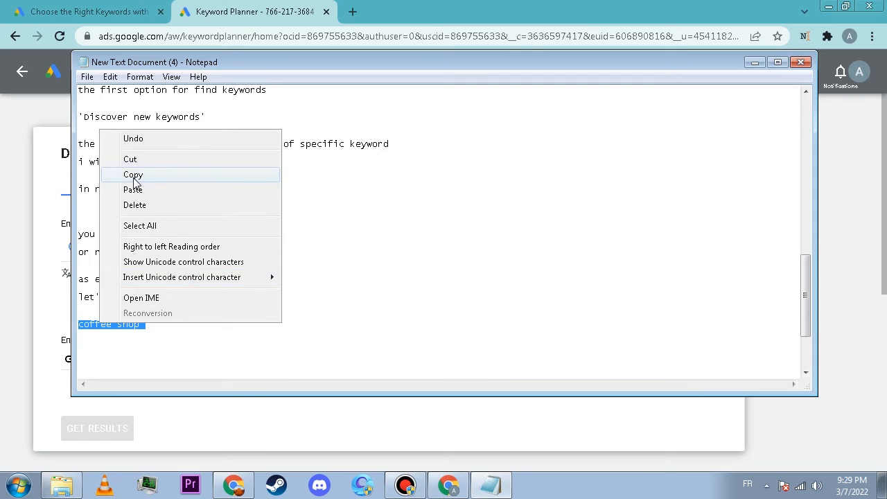
left_click(133, 175)
left_click(34, 235)
right_click(118, 244)
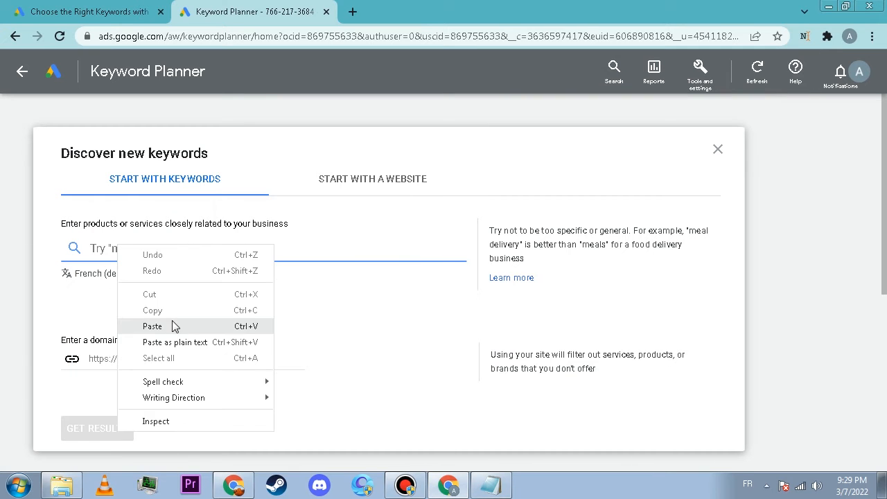
left_click(174, 323)
left_click_drag(199, 278, 1, 290)
left_click(3, 327)
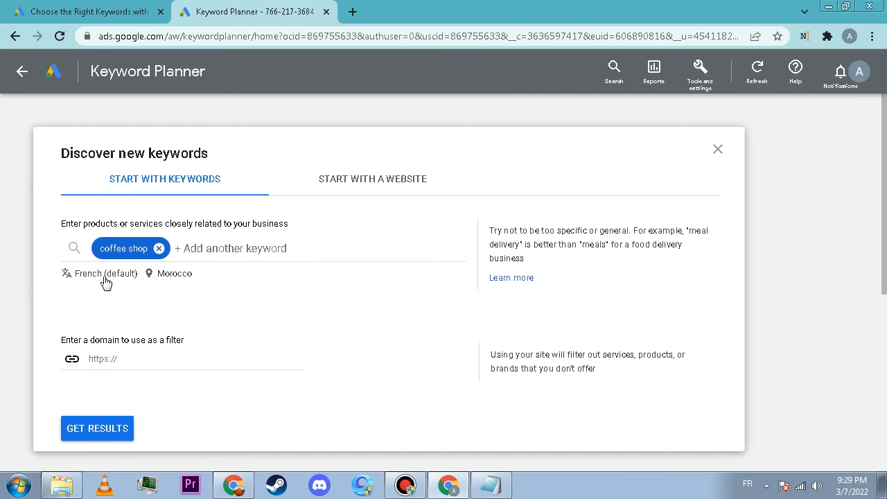
Set the language of the keyword search to English.
left_click(100, 276)
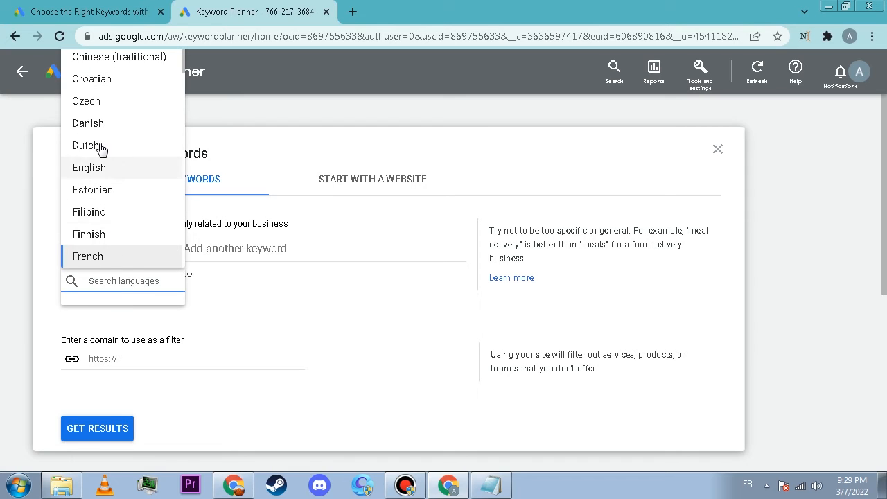
left_click(97, 123)
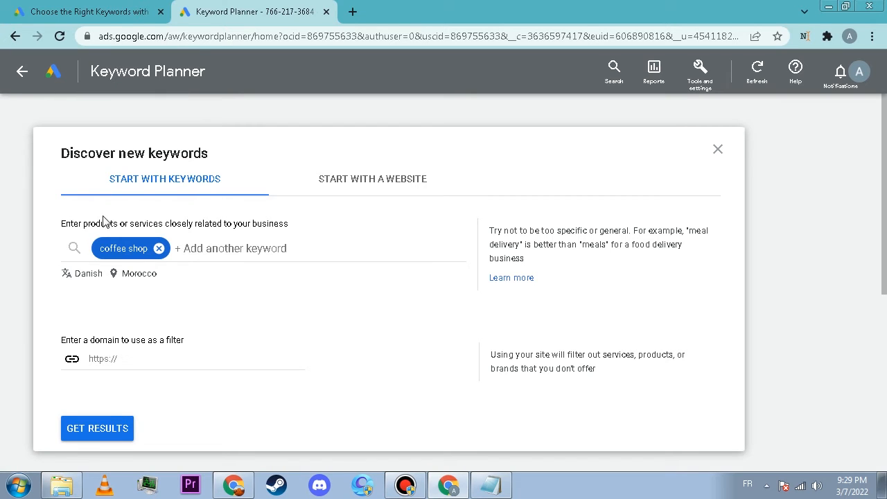
left_click(90, 276)
left_click(111, 234)
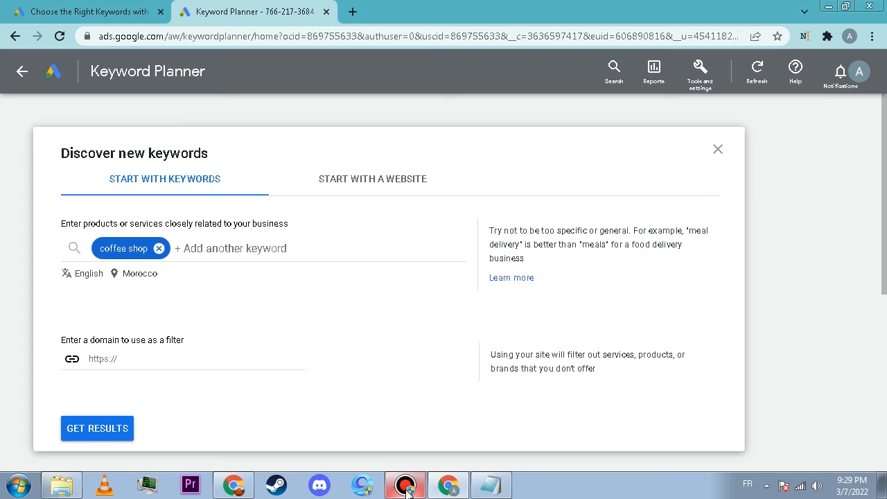
Open the location settings, remove the existing target country, search for "usa" and target the United States.
left_click(137, 274)
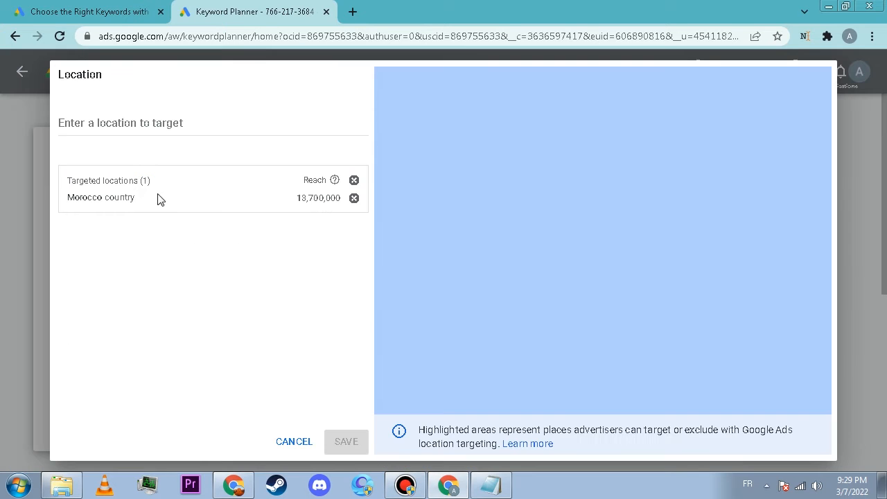
left_click(354, 199)
left_click(169, 123)
type("usa")
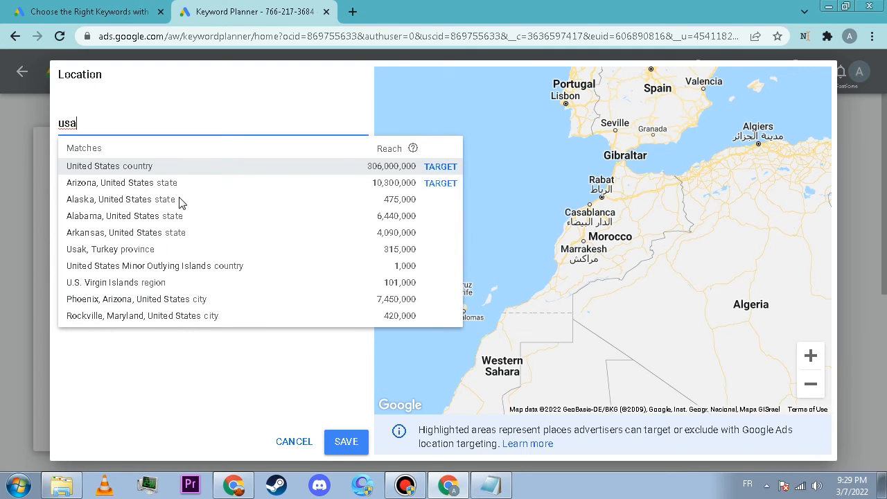
left_click(441, 167)
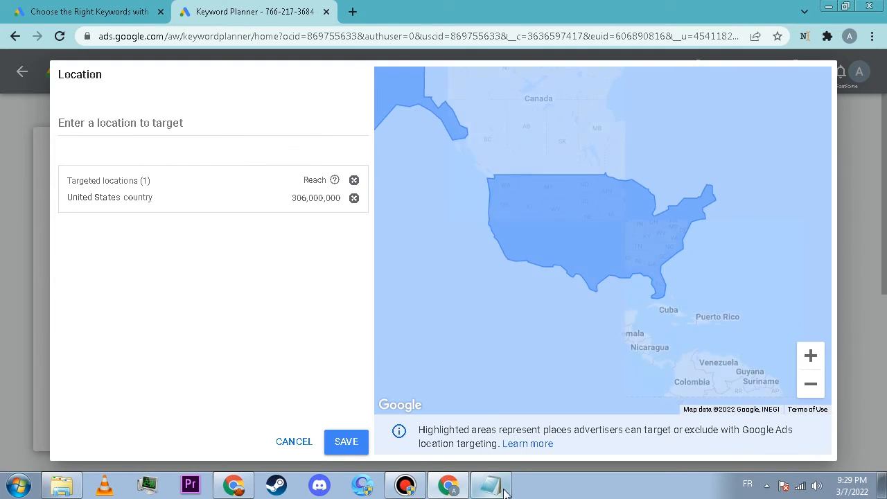
Switch to Notepad and add the line "here you fill your keyword" below "coffee shop".
left_click(491, 485)
left_click(175, 340)
key("Return")
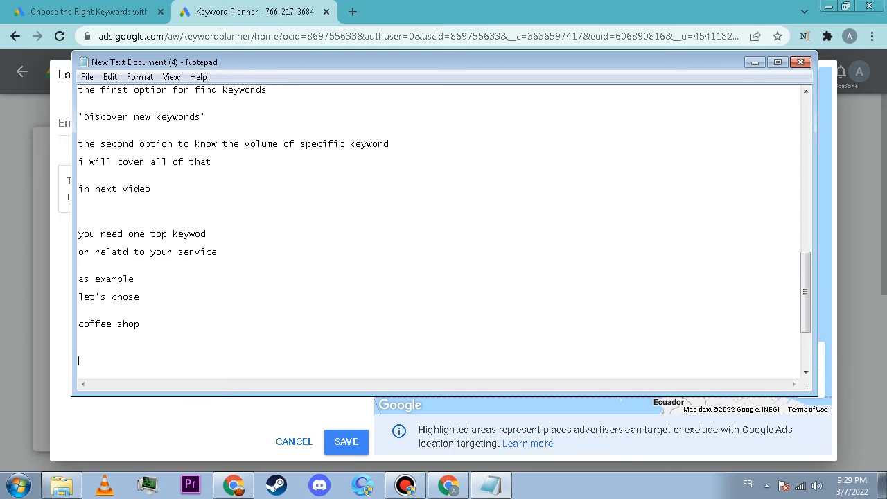
type("here")
type("you fill your keywoe")
key("BackSpace")
type("rd")
Add the line "and chose language of targeting country + country itself" to the note after a blank line.
key("Return")
key("BackSpace")
key("Return")
key("Return")
type("and ")
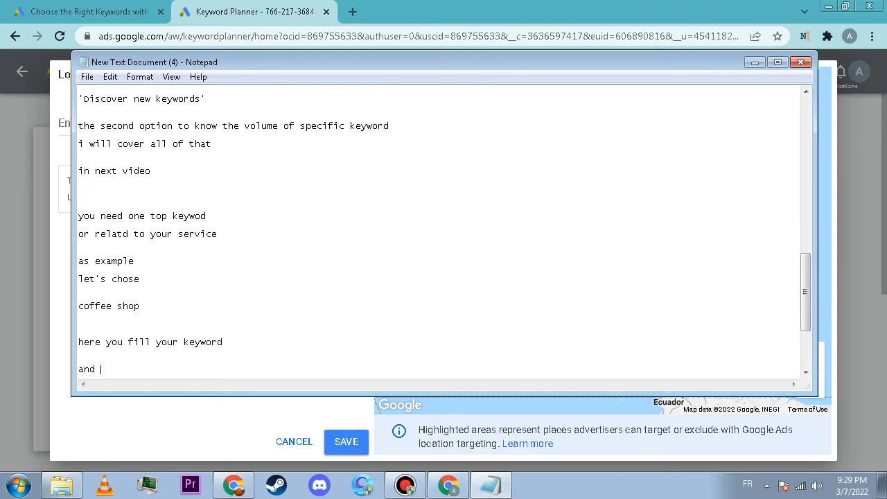
type("chose language of targeting country + country itself")
Return to Chrome and save the United States as the target location.
left_click(10, 357)
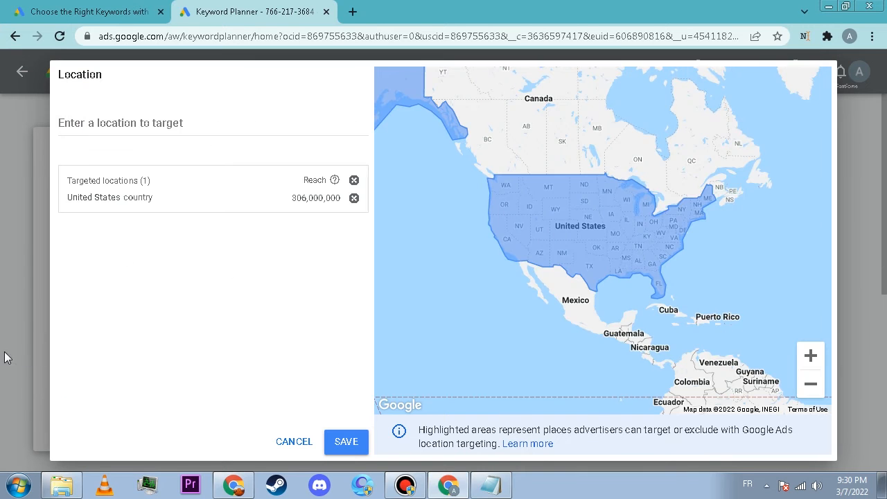
left_click(343, 442)
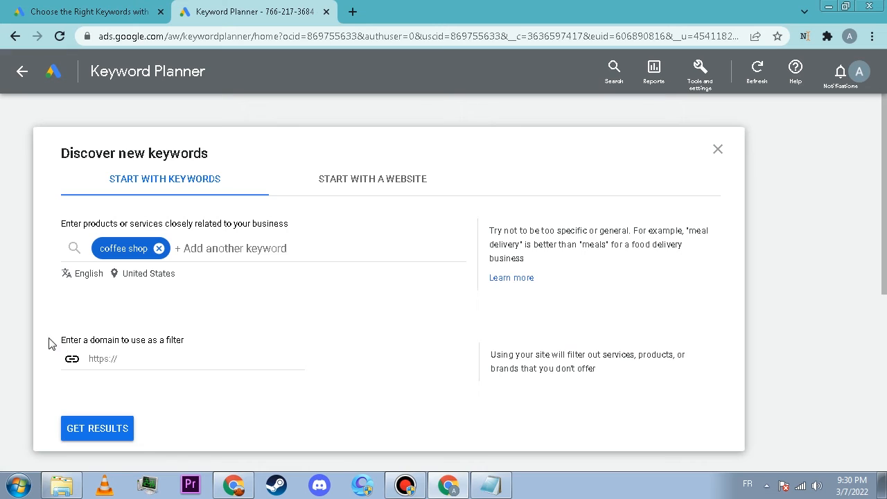
Switch to Notepad, insert blank lines and add the line "or if you have any competetor website".
left_click(491, 485)
key("Return")
key("Return")
key("Return")
key("Return")
key("Return")
key("Return")
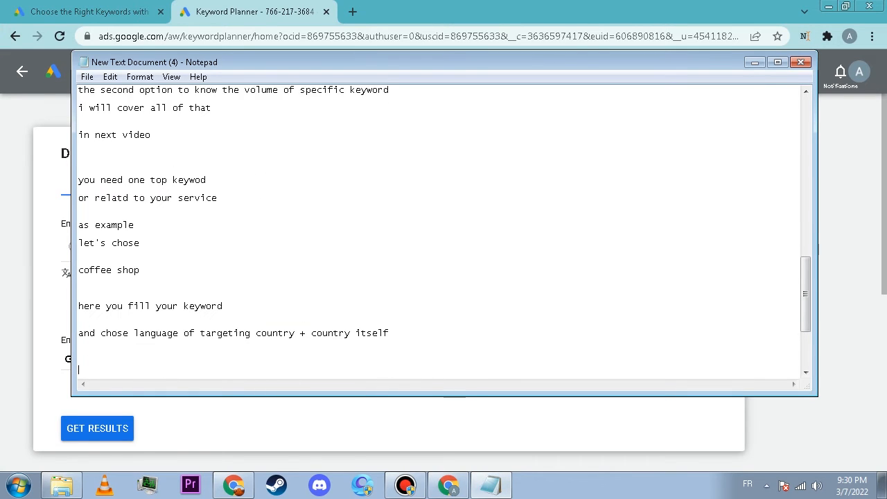
left_click(2, 264)
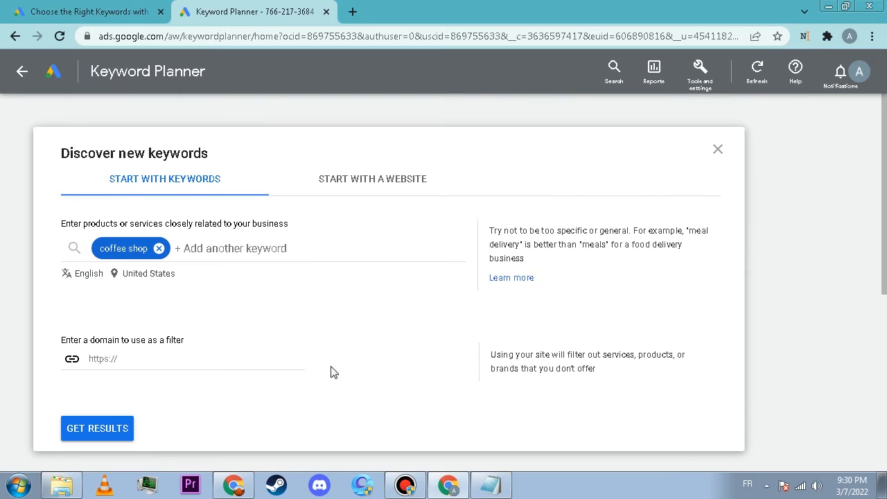
left_click(490, 486)
left_click(127, 353)
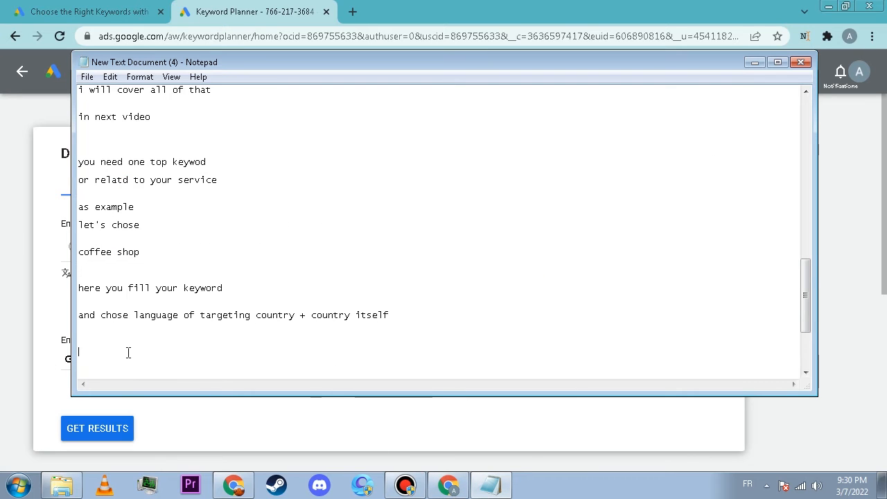
type("or if you have any competetor website")
key("Return")
Add the lines "you can use to get top keyword" and "by chosing second option" to the note.
type("you can use")
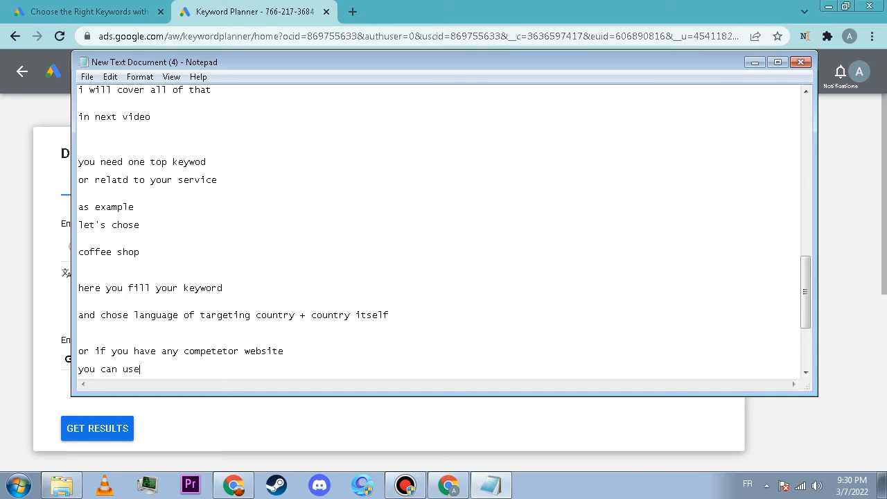
type(" to get top keyword")
key("Return")
key("Return")
type("bu")
type(" chosing")
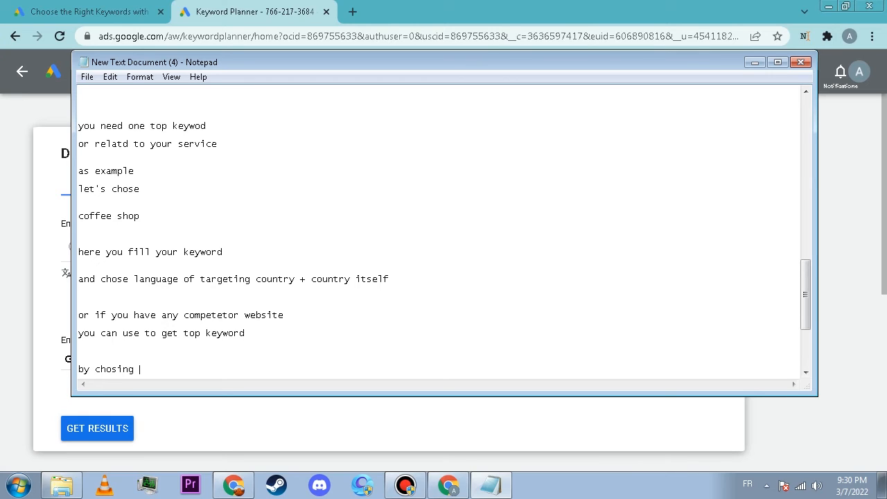
type(" second option")
Return to Chrome, view the Start with a website form and go back to Start with keywords.
left_click(1, 272)
left_click_drag(497, 130, 291, 174)
left_click(365, 180)
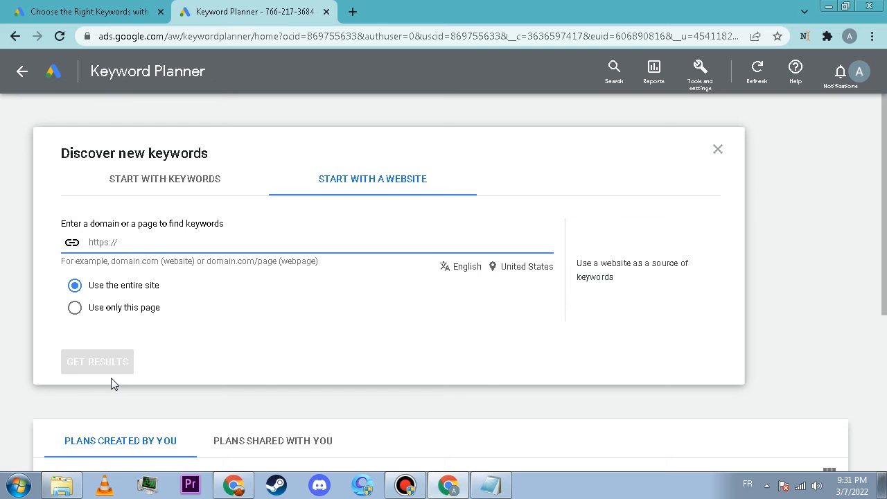
left_click(159, 183)
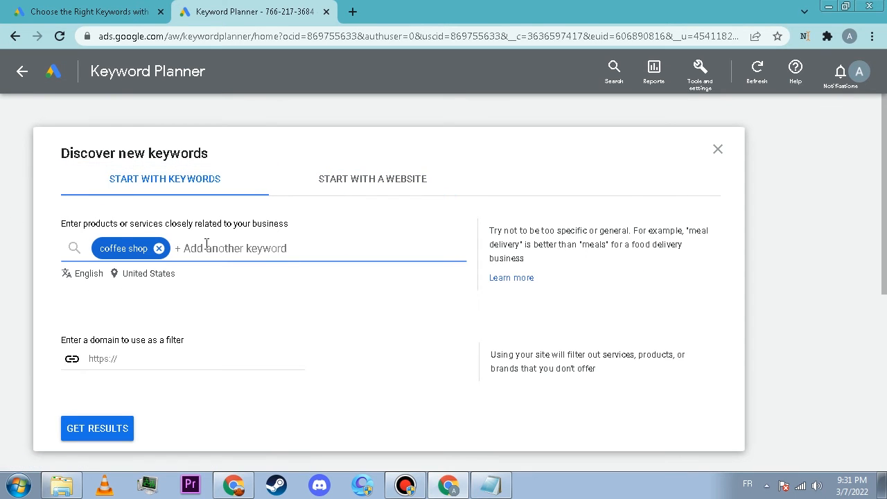
Switch to Notepad and add the line "in this section we are going to focus on first option" after blank lines.
left_click(491, 485)
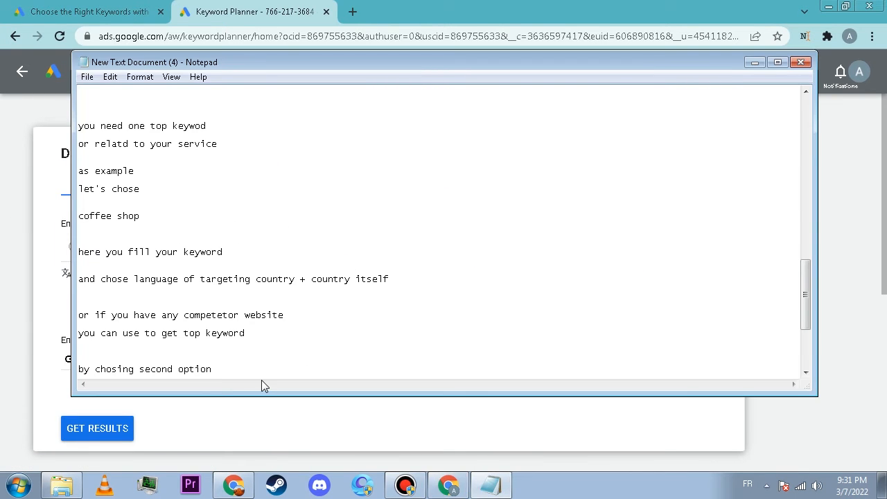
key("Return")
key("Return")
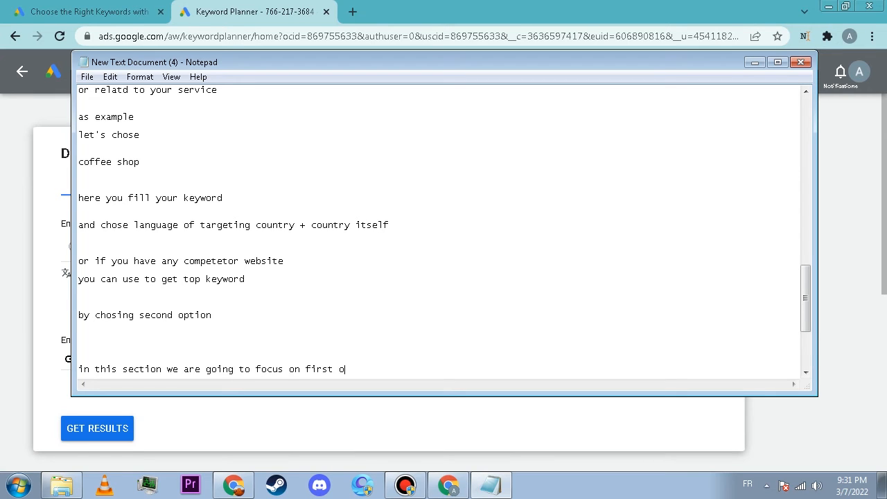
type("on")
key("Return")
key("Return")
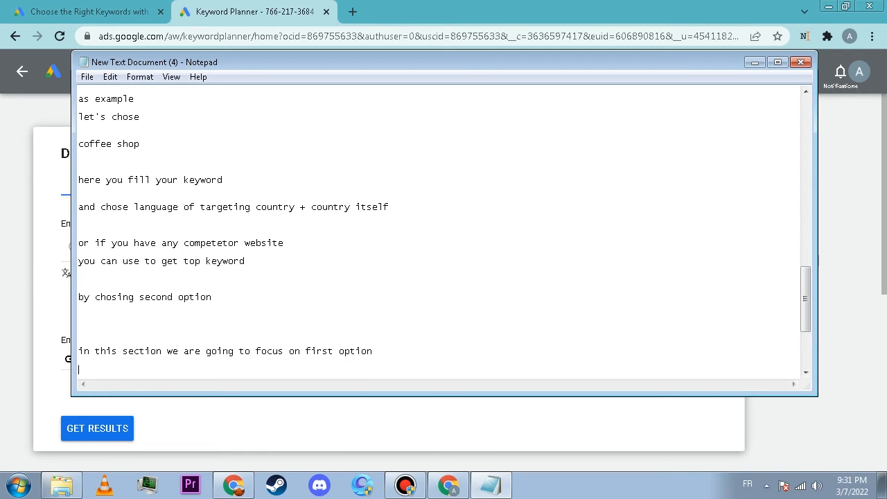
Return to Chrome, get the keyword ideas for "coffee shop" and sort them by average monthly searches in descending order.
left_click(63, 314)
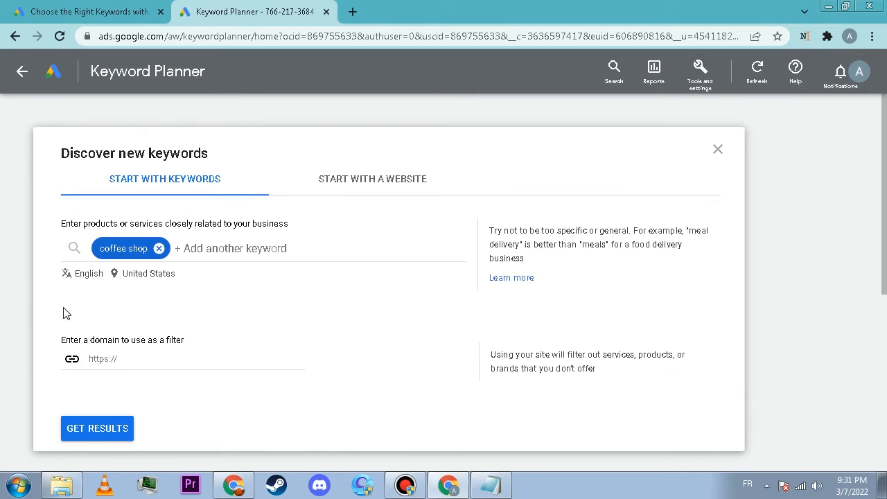
left_click(96, 424)
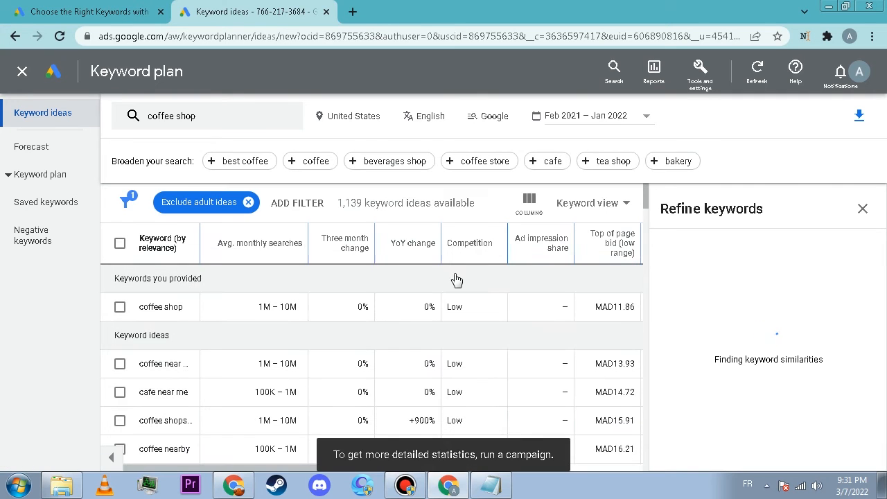
scroll(444, 284, "down", 2)
scroll(333, 352, "up", 1)
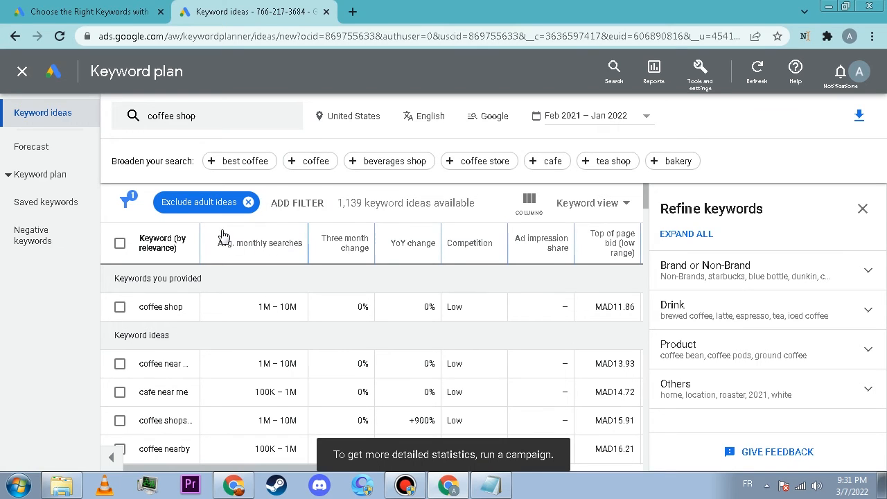
left_click(241, 251)
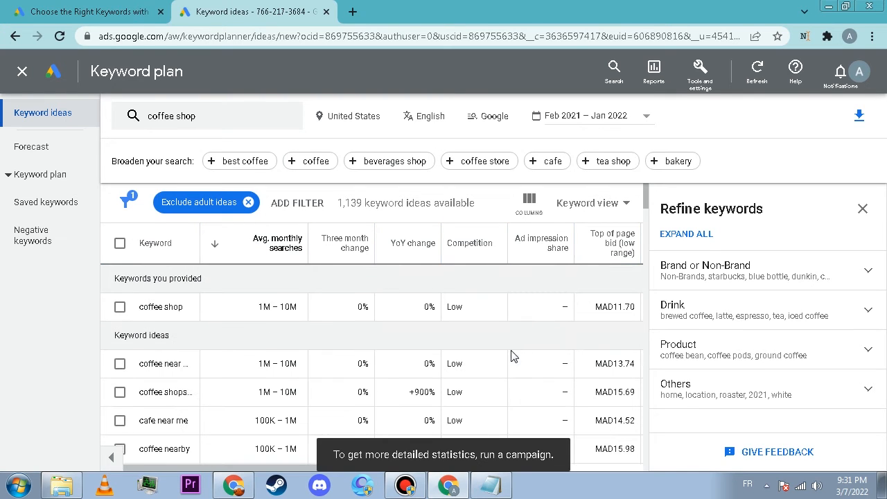
Switch to Notepad, insert blank lines, start a line with "click on" and replace that text with "first".
left_click(491, 485)
key("Return")
key("Return")
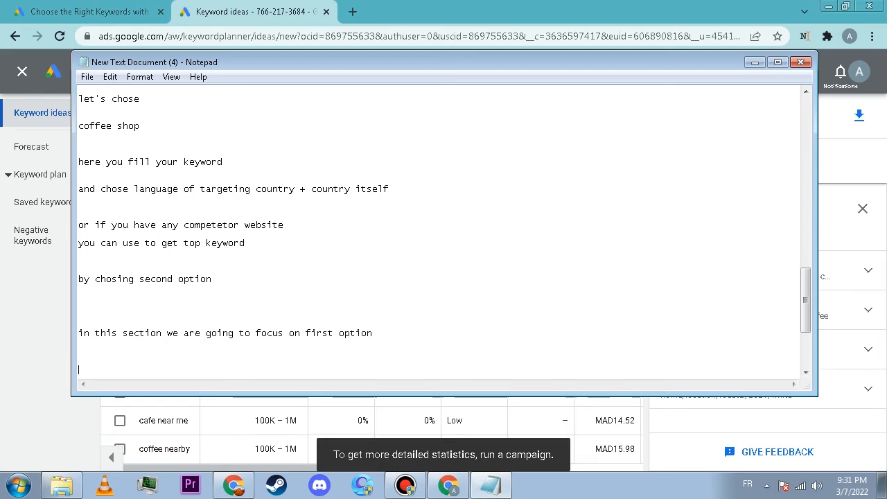
type("click o")
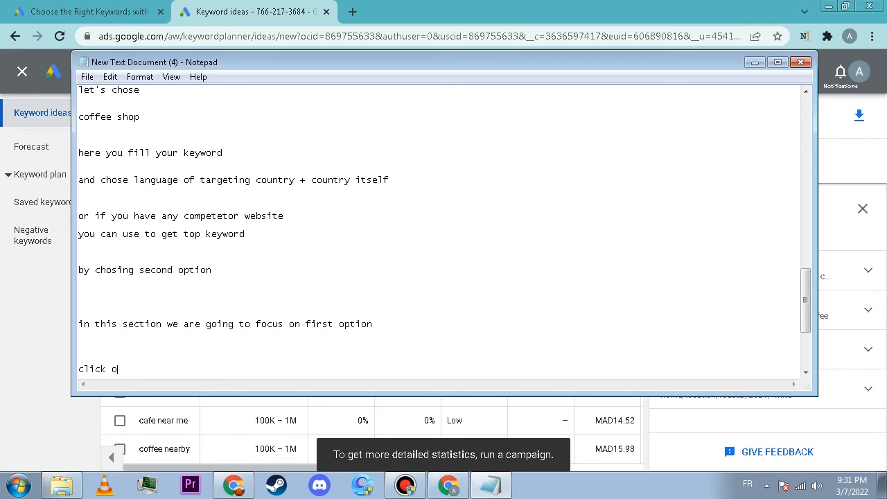
type("n")
key("Return")
key("Return")
key("Return")
key("BackSpace")
key("BackSpace")
key("BackSpace")
key("BackSpace")
key("BackSpace")
key("BackSpace")
key("BackSpace")
key("BackSpace")
key("BackSpace")
key("BackSpace")
key("BackSpace")
key("BackSpace")
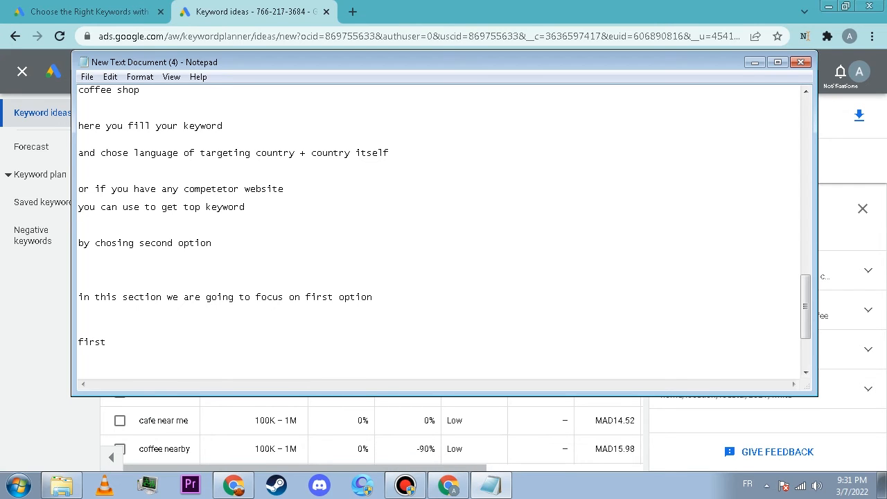
Complete the line "first thing to do to aviod problems", add "filter and remove business an brand" below it, and narrow the Notepad window.
type("do to aviod problems")
key("Return")
key("Return")
key("Return")
type("filter")
type("and remove business an")
left_click_drag(669, 51, 669, 57)
left_click_drag(819, 142, 622, 142)
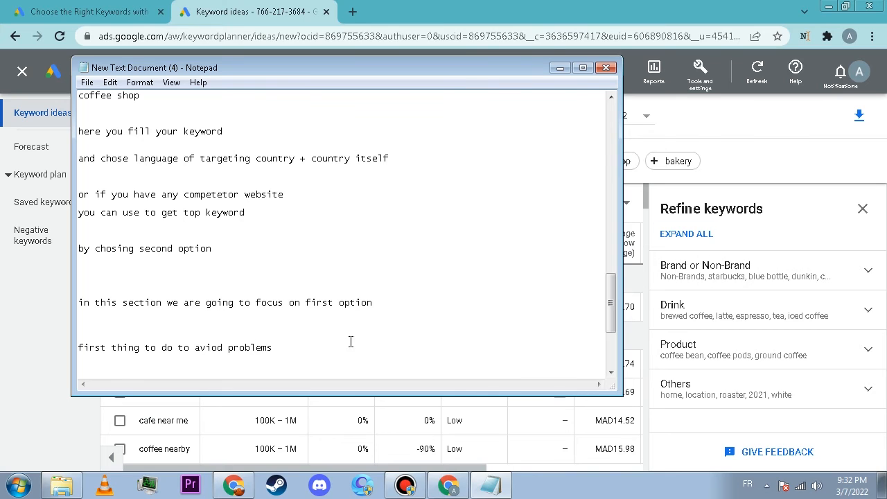
scroll(295, 341, "down", 1)
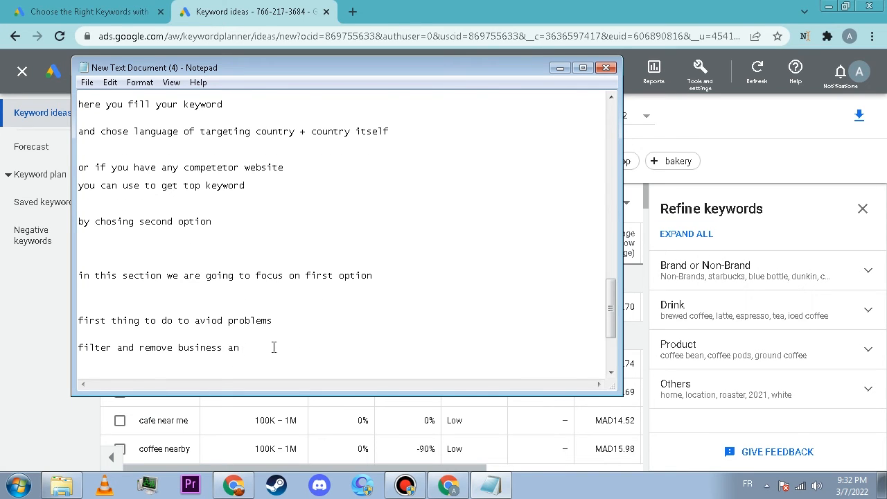
type("d")
Return to Chrome, expand the Brand or Non-Brand refinement and exclude all Company keywords, keeping Non-Brands included.
left_click(560, 67)
left_click(686, 285)
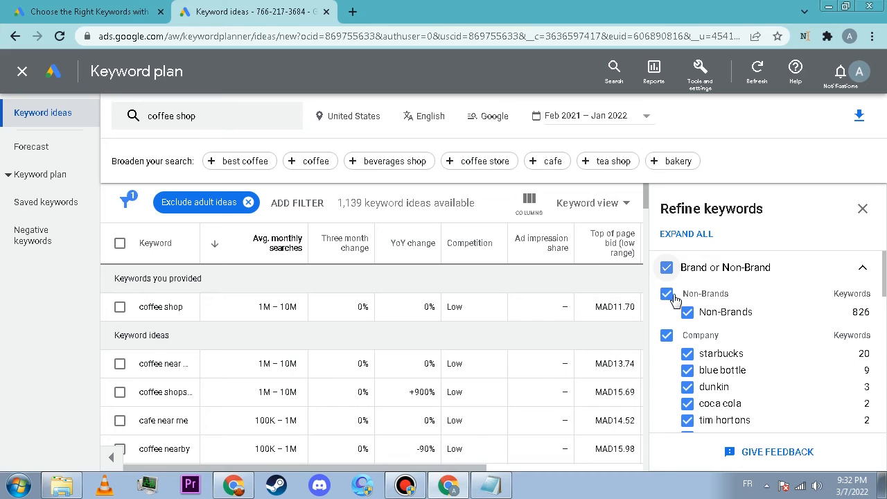
left_click(667, 336)
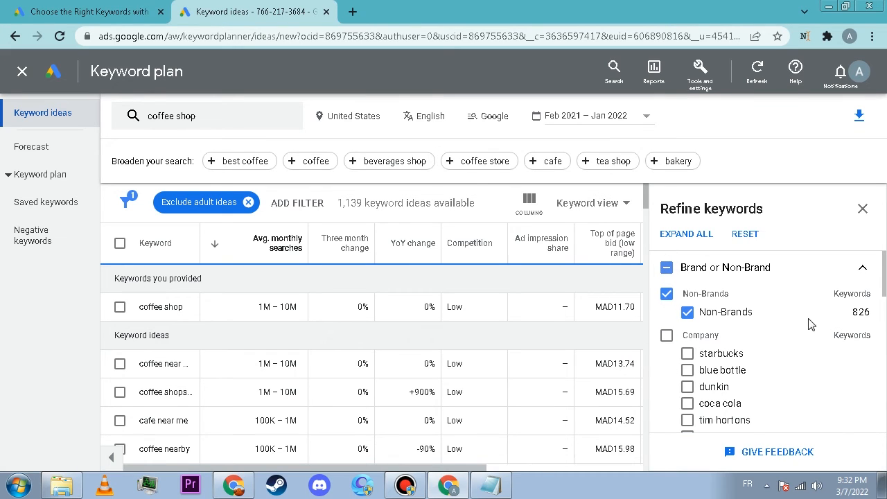
left_click_drag(885, 275, 886, 251)
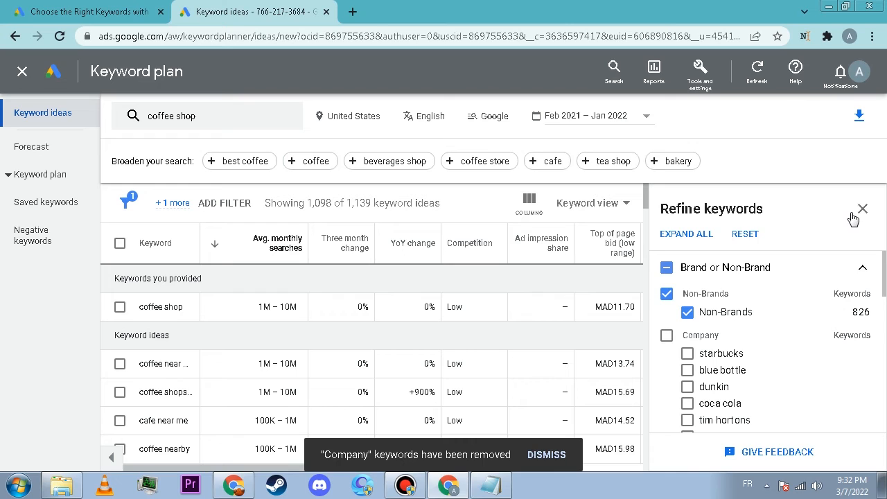
scroll(758, 352, "down", 1)
scroll(464, 320, "down", 1)
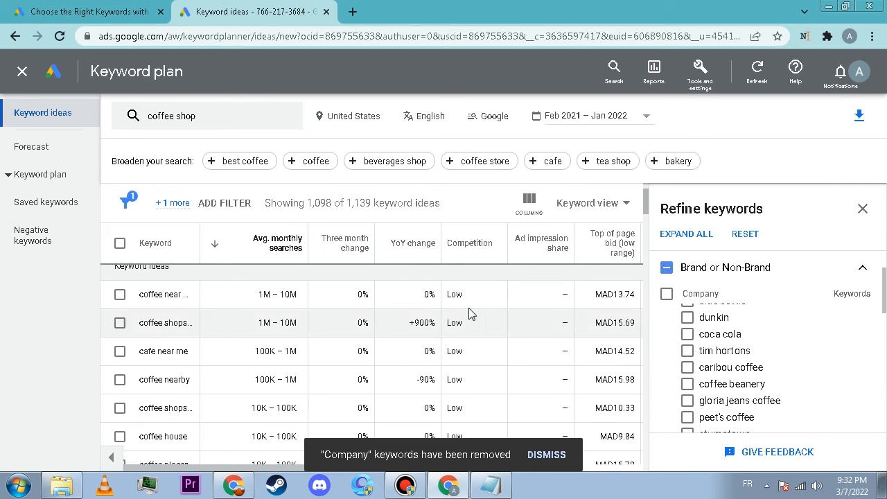
scroll(366, 343, "up", 1)
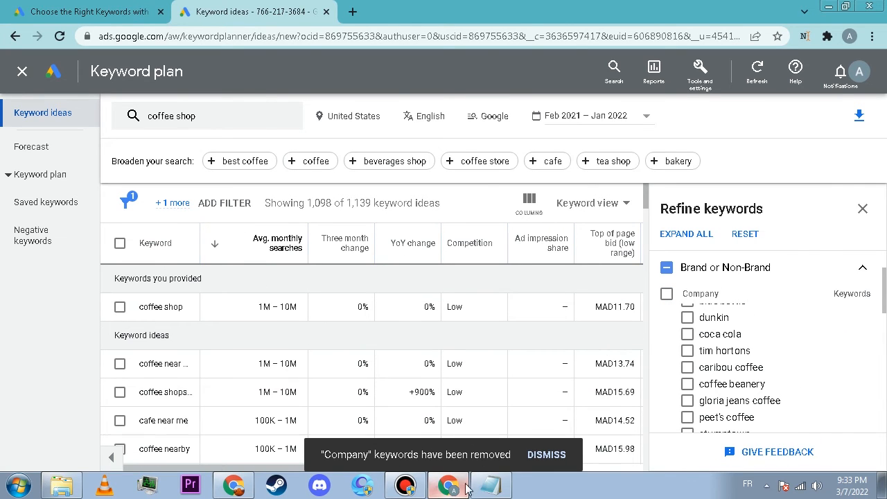
Open the list of available filters, switch to Notepad and add a line starting "and filter with specific" after blank lines.
mouse_move(269, 246)
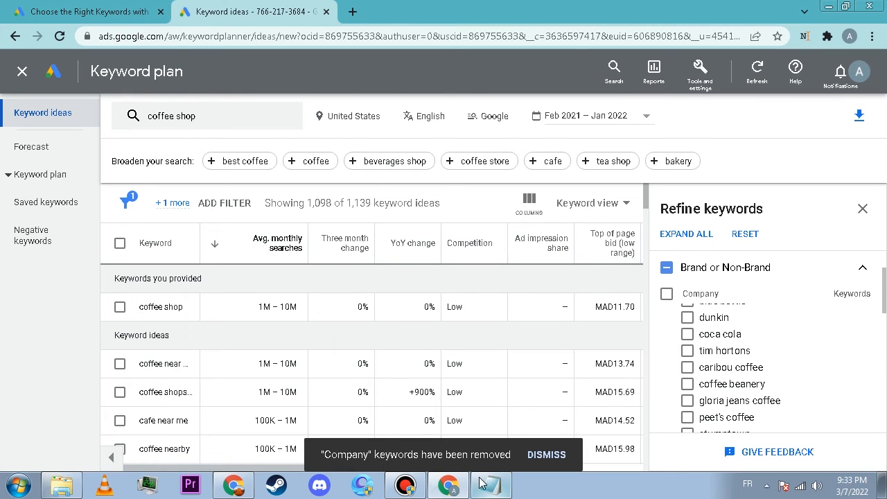
left_click(201, 204)
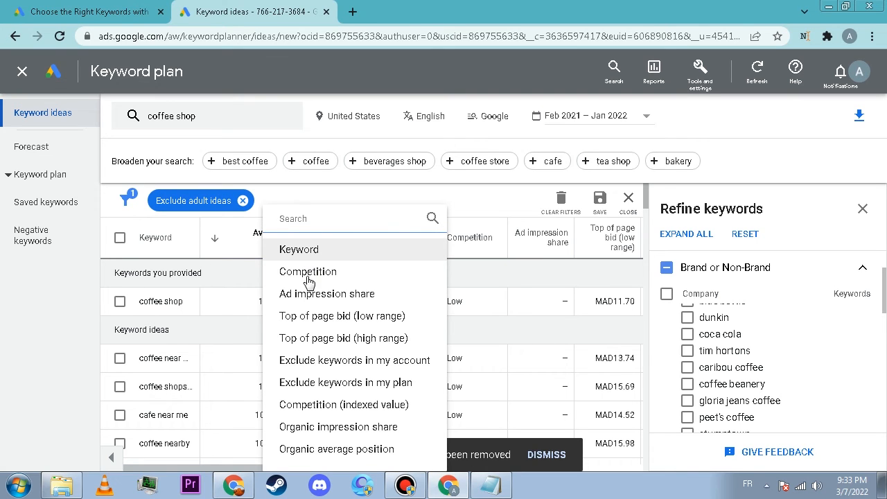
key("alt+Tab")
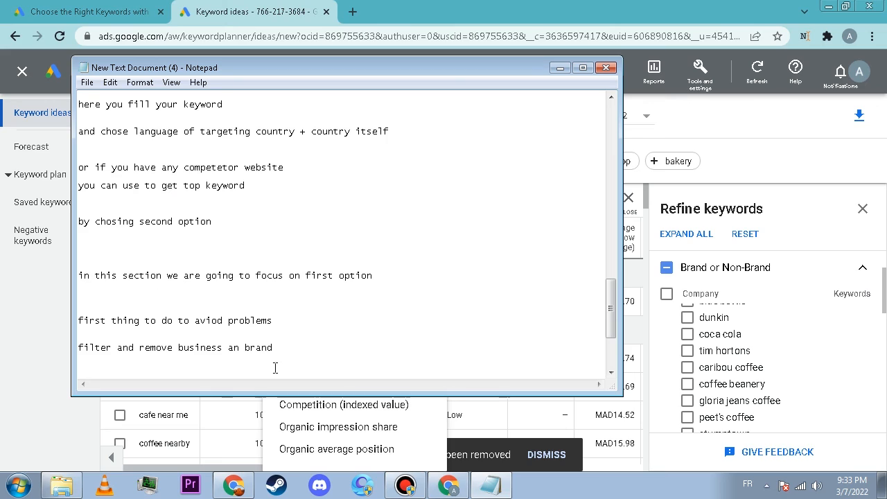
key("Return")
key("Return")
key("Return")
key("Return")
type("and")
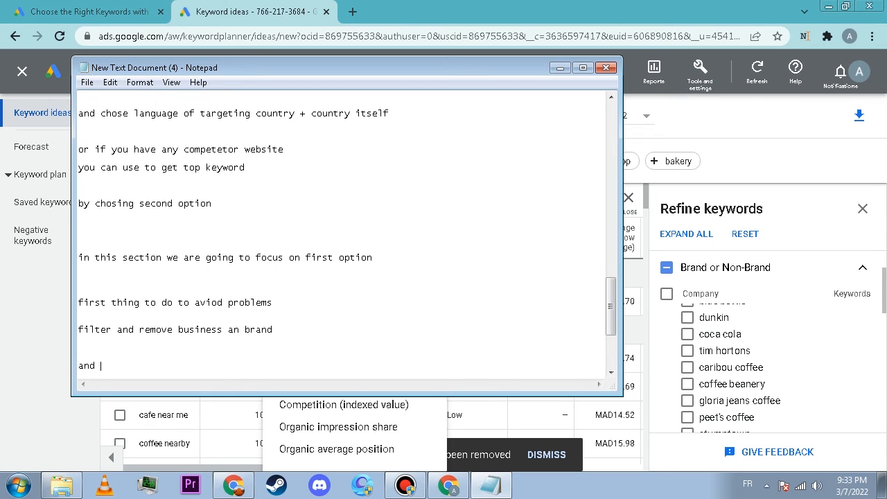
type(" filter with specific keywor")
type("ide")
key("BackSpace")
Return to Chrome and add a Keyword filter for text that contains "coffee" using Text Match.
left_click(561, 67)
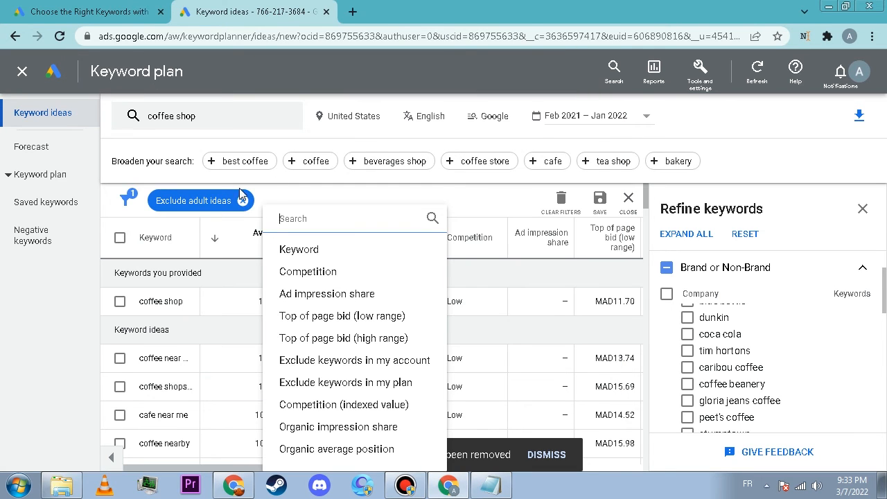
left_click(283, 205)
left_click(288, 201)
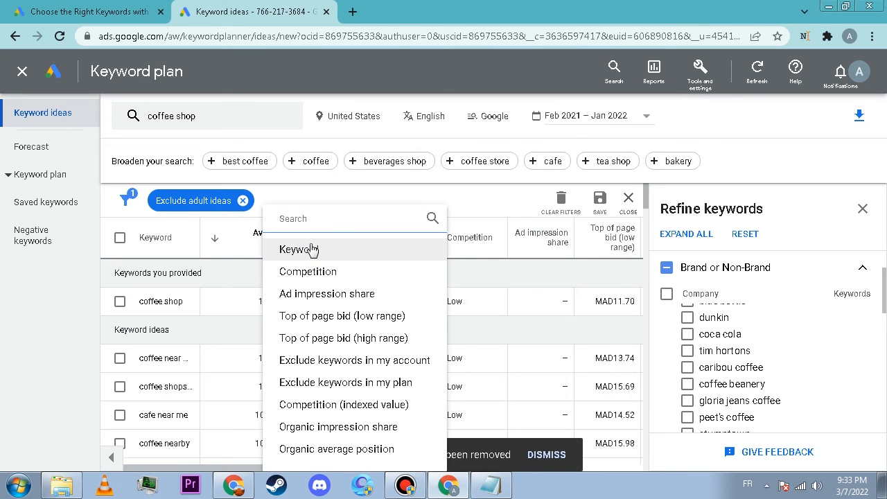
left_click(313, 249)
type("co")
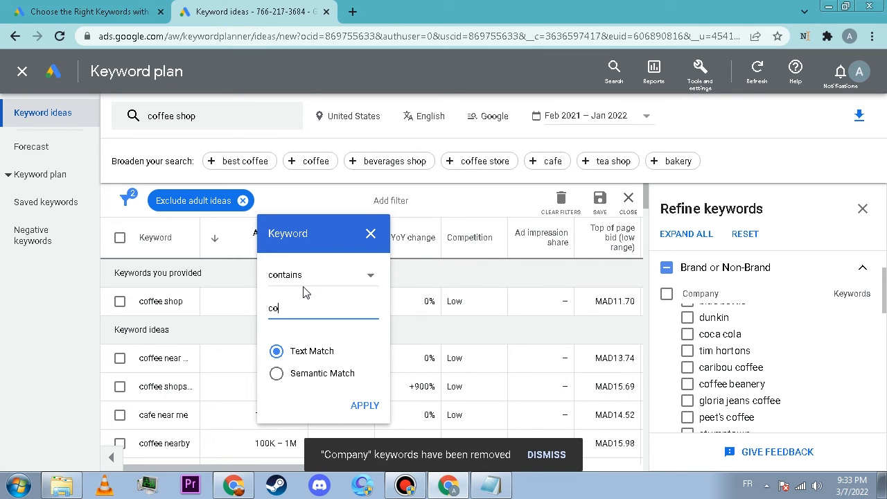
type("ffee")
left_click(363, 409)
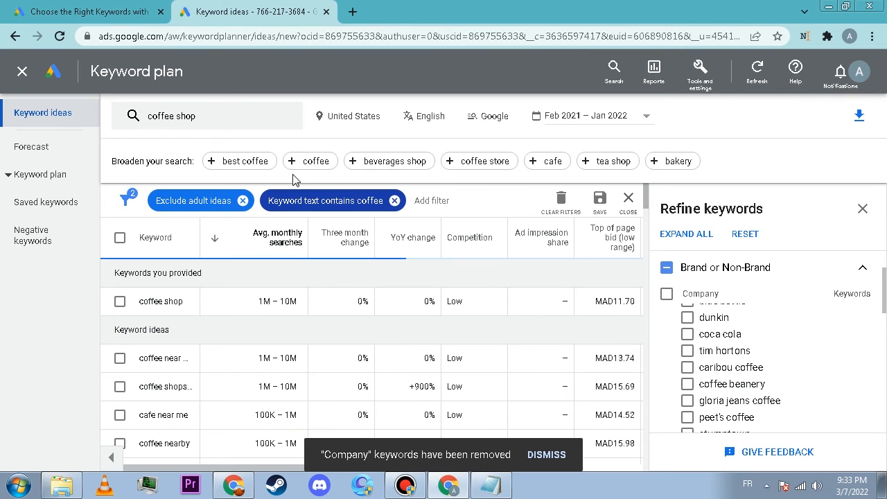
left_click(435, 201)
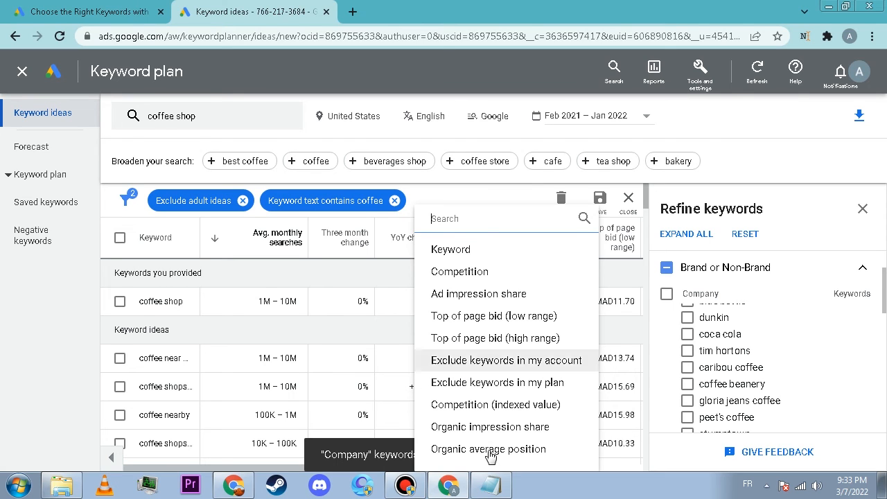
left_click(441, 207)
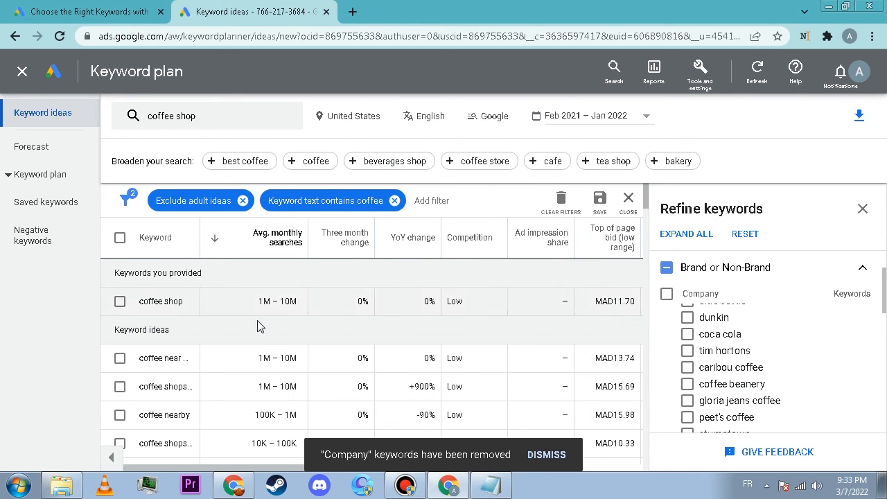
Broaden the search with "best coffee" and "best breakfast", getting the results after each addition.
scroll(257, 323, "down", 2)
left_click(244, 161)
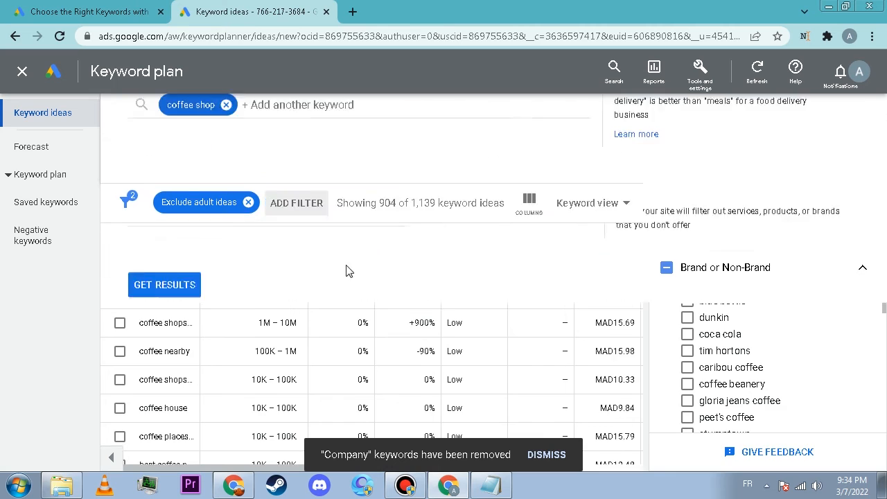
left_click(164, 365)
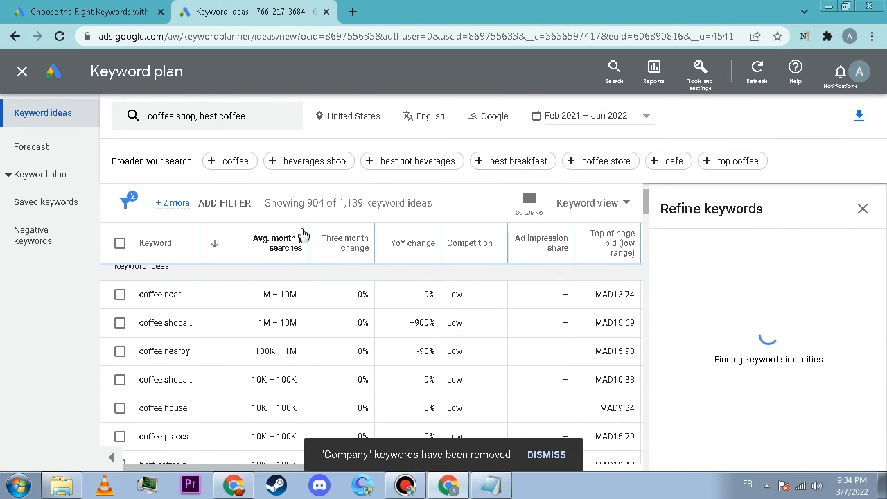
left_click(520, 163)
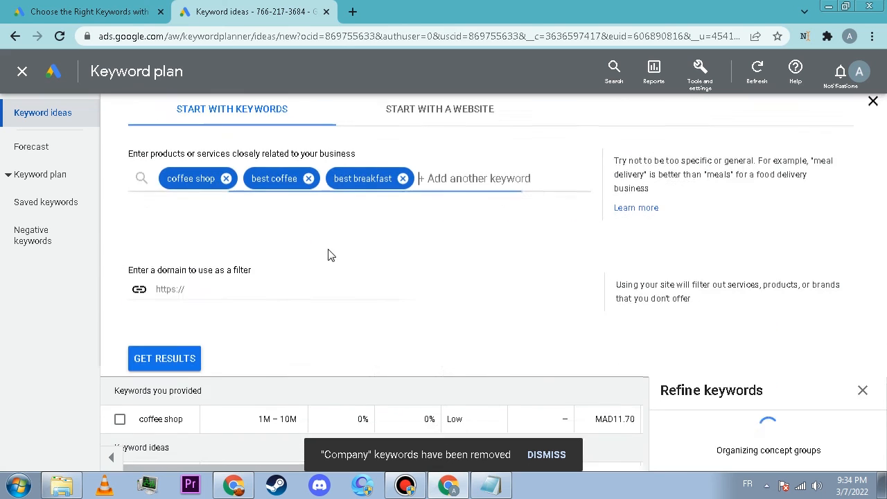
left_click(243, 364)
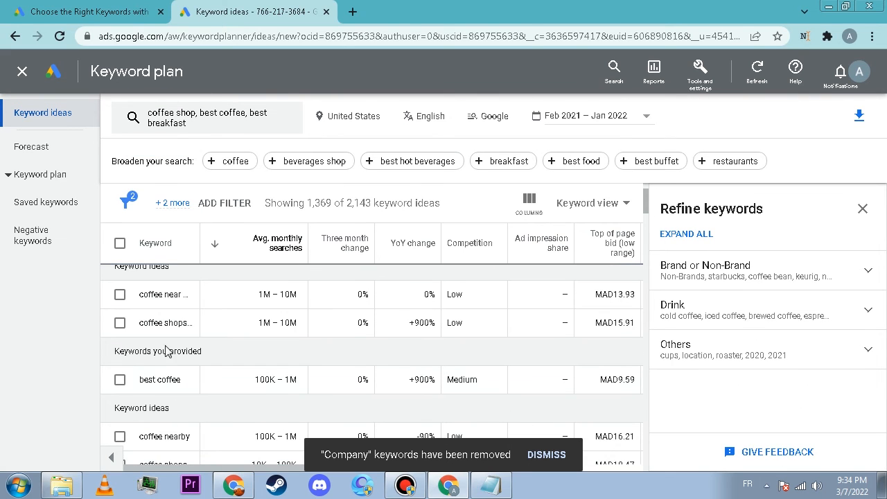
Select the first twelve keywords in the results individually, including "coffee shop", "best coffee", "coffee nearby", "coffee house" and "coffee bar".
left_click(120, 306)
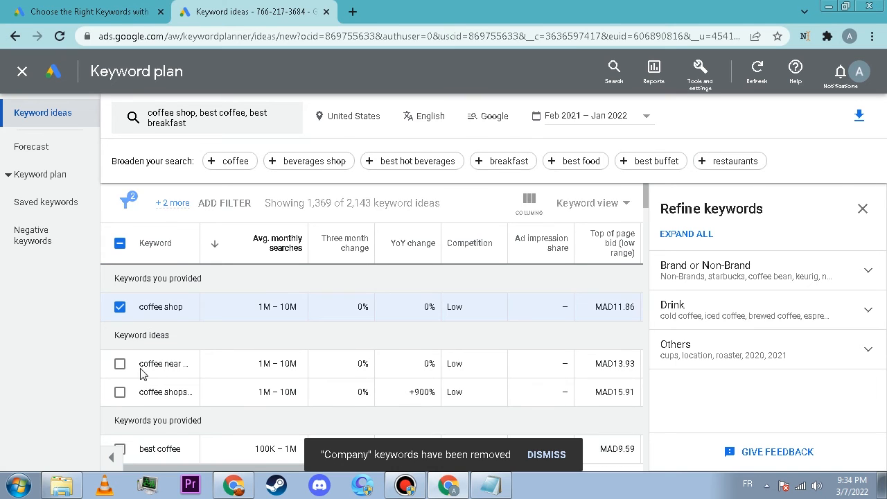
left_click(120, 363)
left_click(120, 393)
scroll(198, 366, "down", 1)
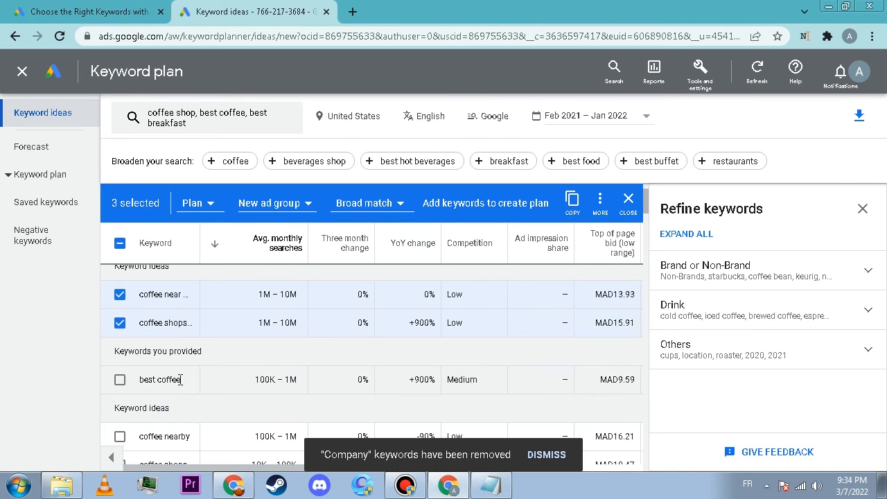
scroll(134, 346, "down", 1)
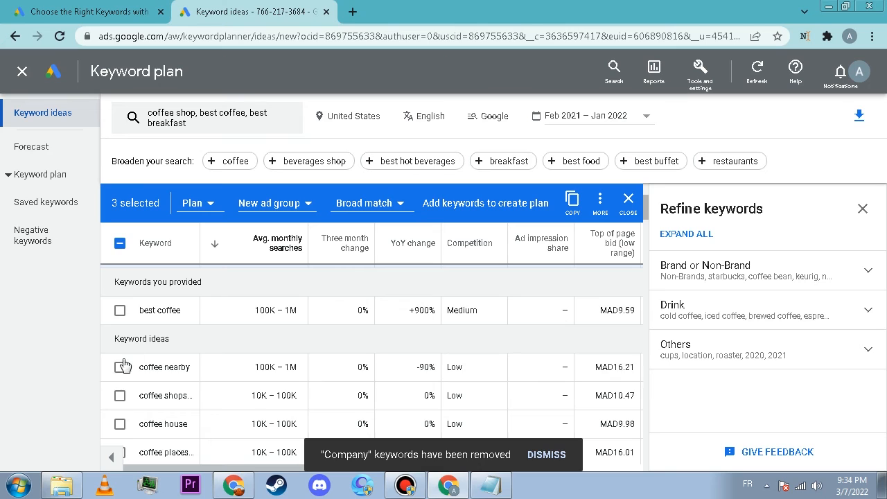
left_click(120, 310)
left_click(120, 367)
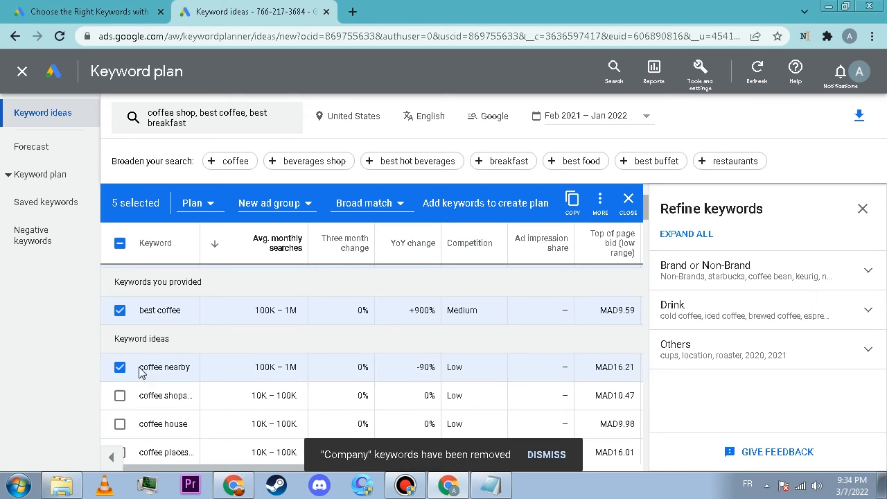
left_click(120, 395)
scroll(184, 356, "down", 1)
left_click(120, 355)
left_click(120, 383)
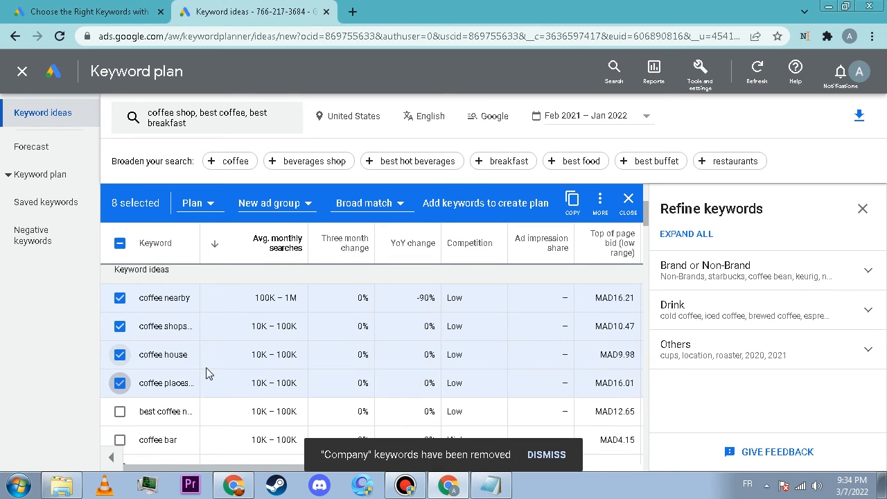
left_click(120, 411)
left_click(120, 441)
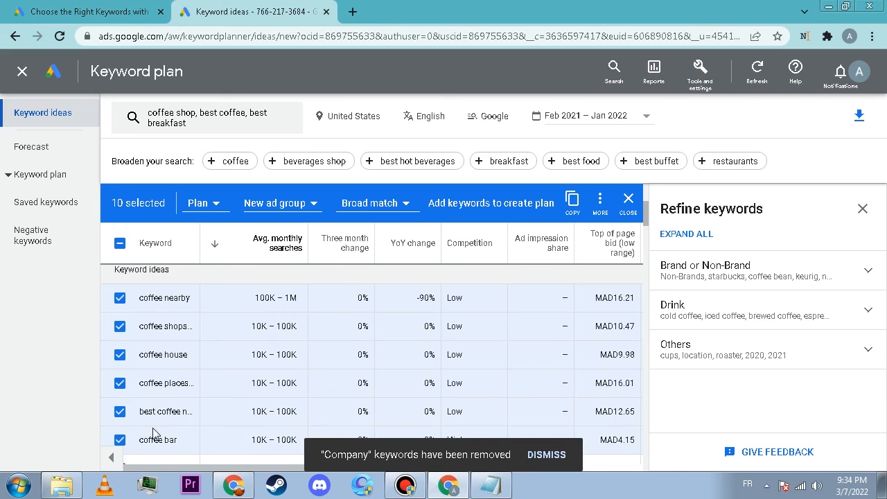
scroll(154, 433, "down", 1)
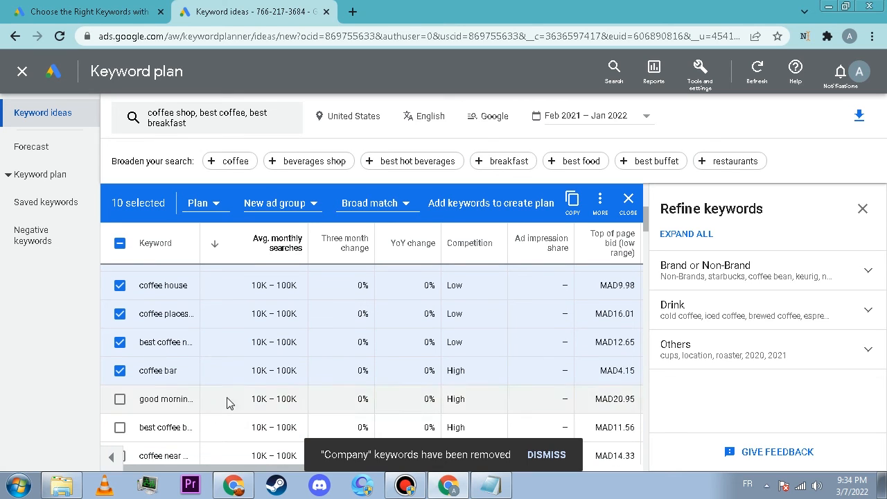
left_click(120, 400)
left_click(120, 428)
Clear the individual keyword selection and select all keywords on the current page at once.
left_click_drag(646, 219, 644, 192)
left_click(629, 203)
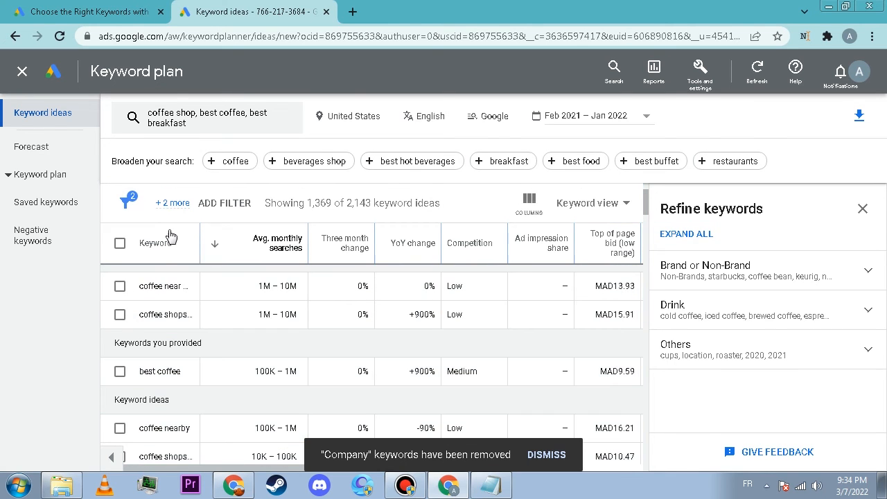
left_click(119, 243)
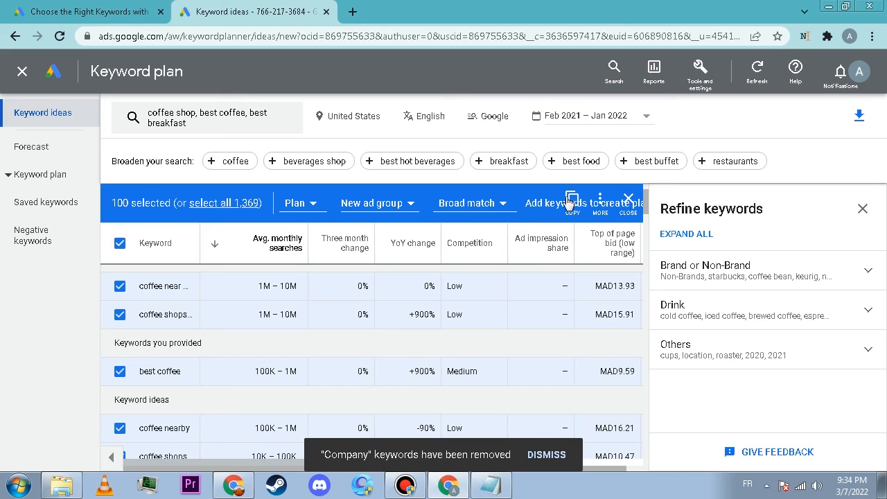
left_click(601, 202)
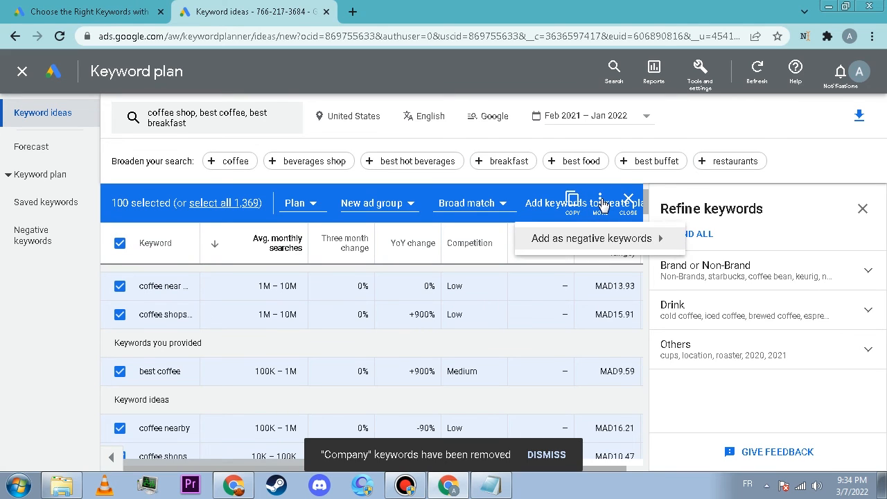
left_click(604, 205)
left_click(604, 206)
left_click(602, 207)
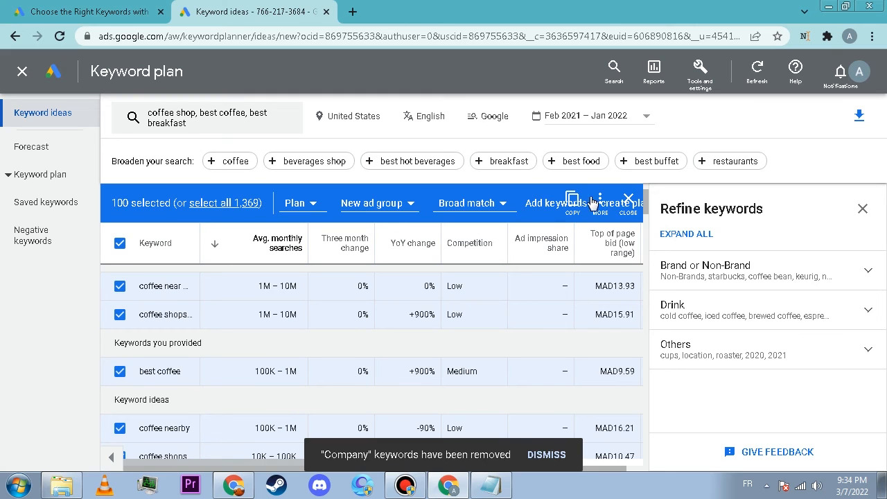
left_click(601, 201)
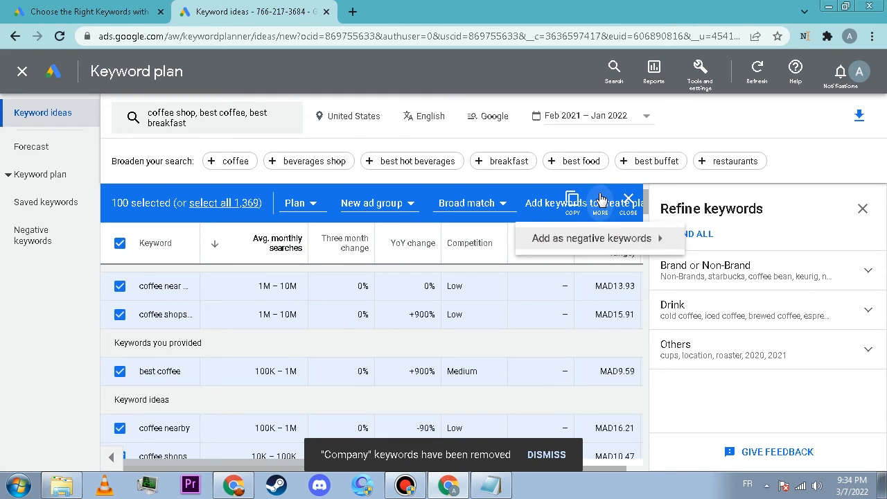
left_click(305, 206)
left_click(196, 244)
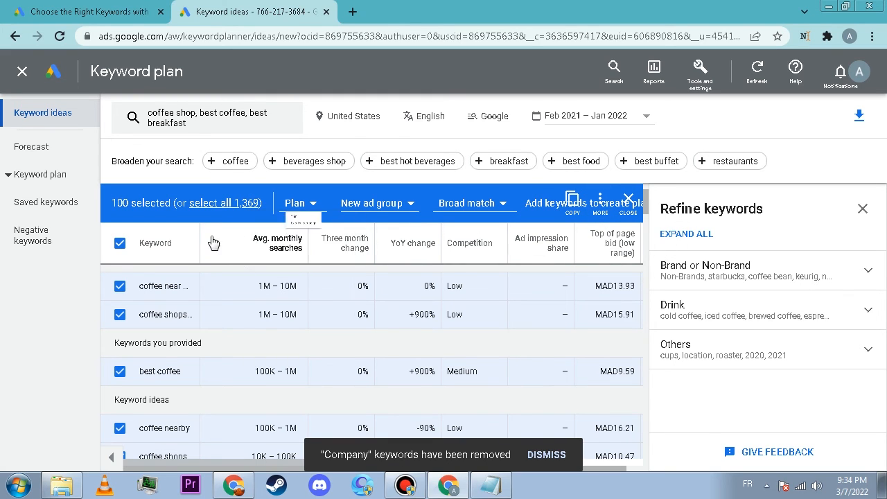
Create a new ad group named "test" and add the selected keywords to it as Phrase match.
left_click(376, 211)
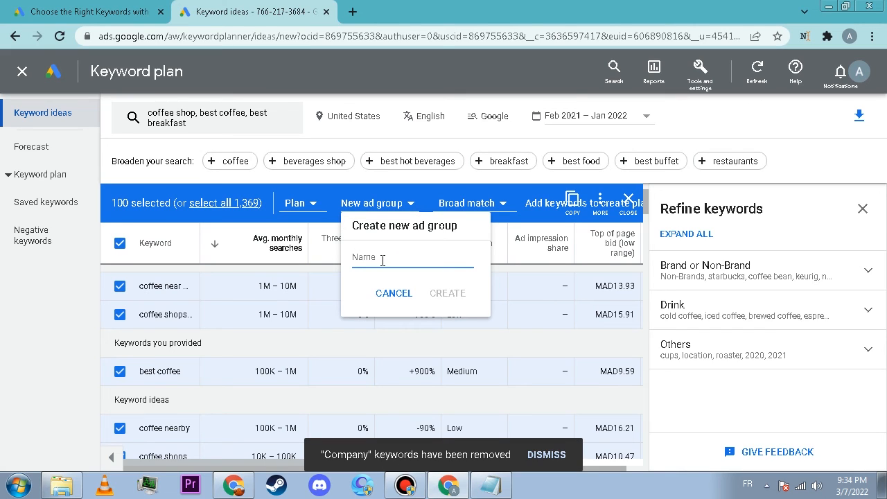
type("test")
key("Tab")
key("Tab")
key("Return")
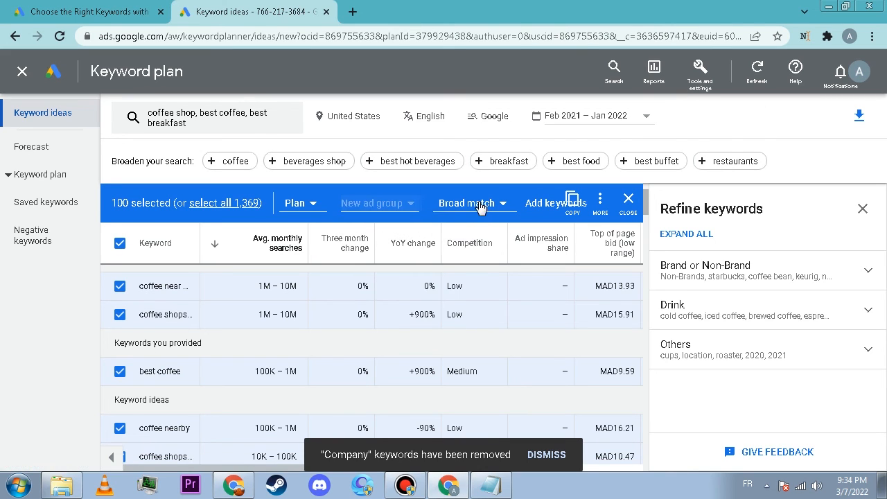
left_click(430, 203)
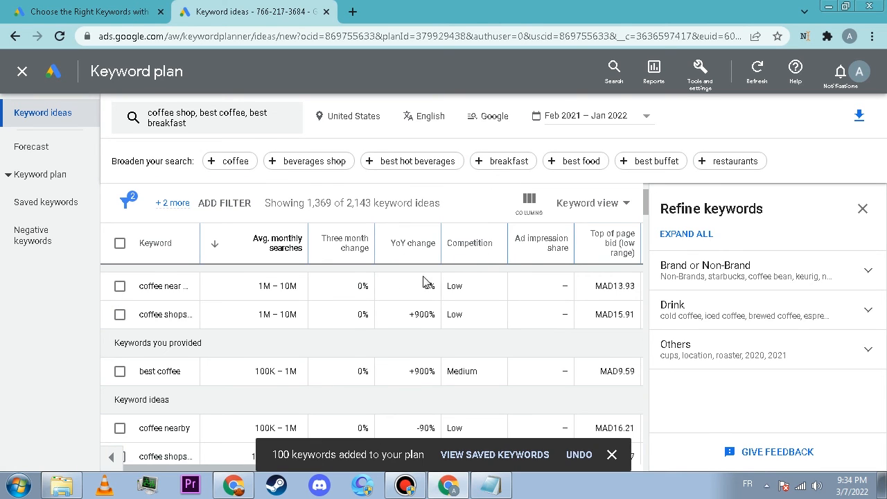
Select all keywords on the current page again and add them to the "test" ad group as Phrase match.
scroll(423, 282, "up", 1)
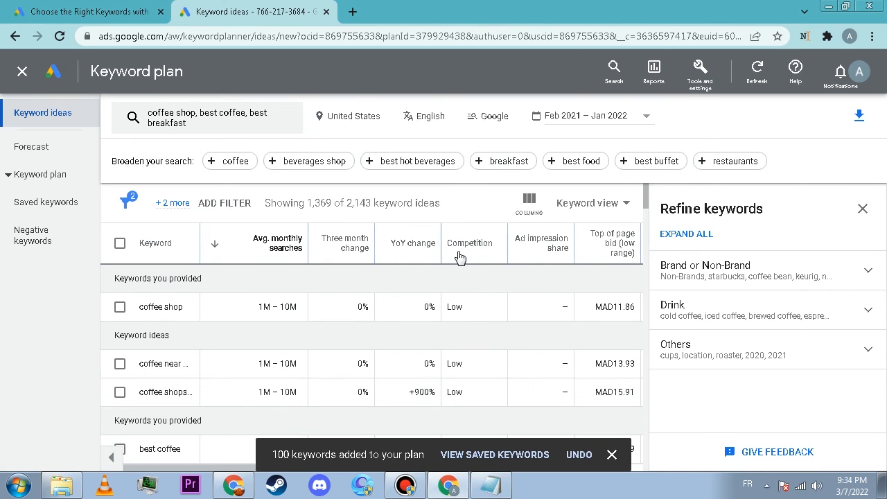
scroll(513, 207, "down", 1)
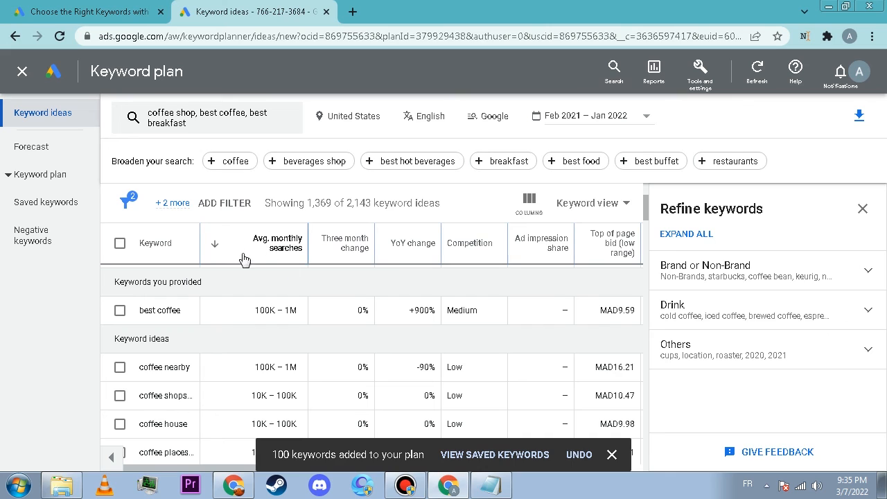
left_click(120, 244)
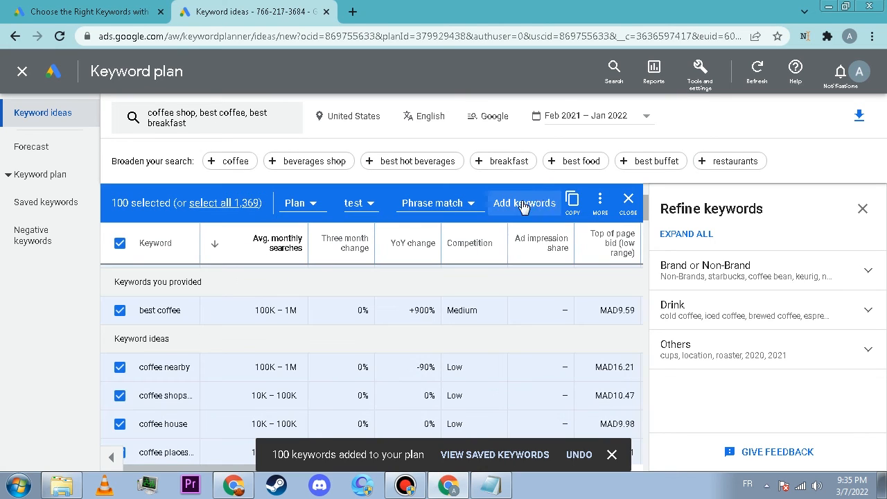
left_click(423, 206)
left_click(423, 206)
left_click(437, 208)
left_click(420, 254)
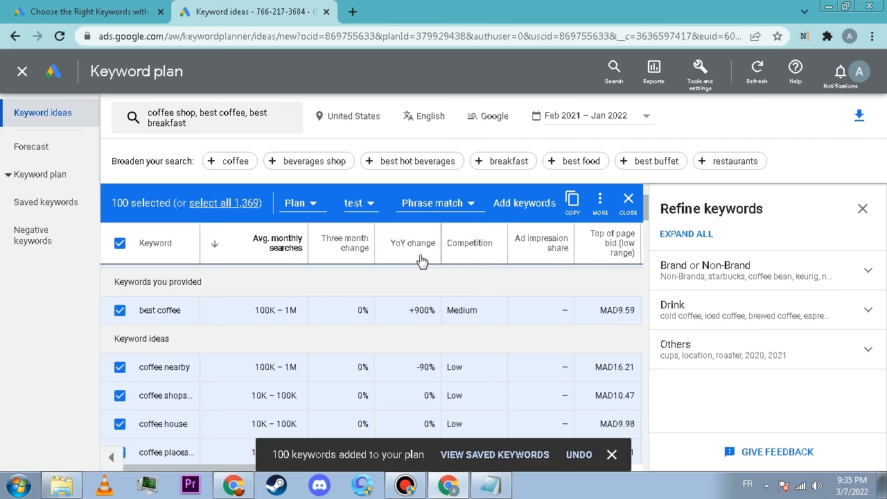
left_click(530, 201)
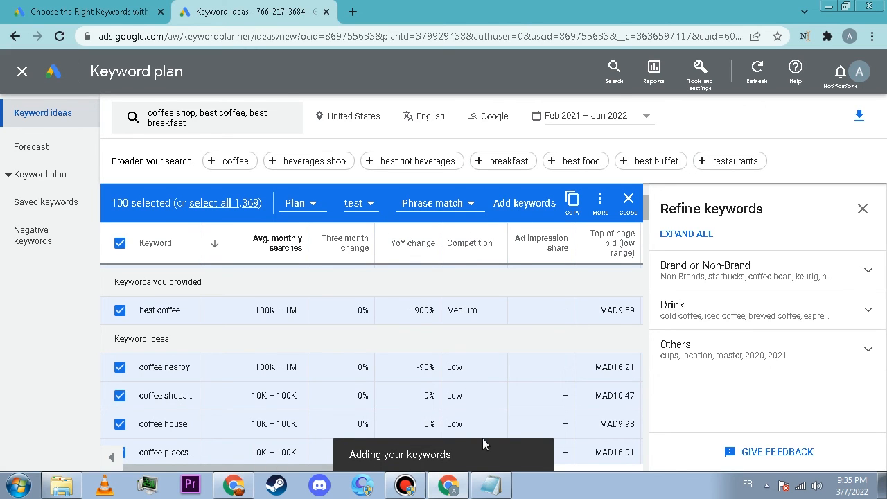
Switch to Notepad and write "chose the wanted keyword and creat an ad groupe and add them direcly" below the existing notes.
left_click(490, 485)
key("Return")
key("Return")
key("Return")
key("Return")
key("Return")
key("Return")
key("Return")
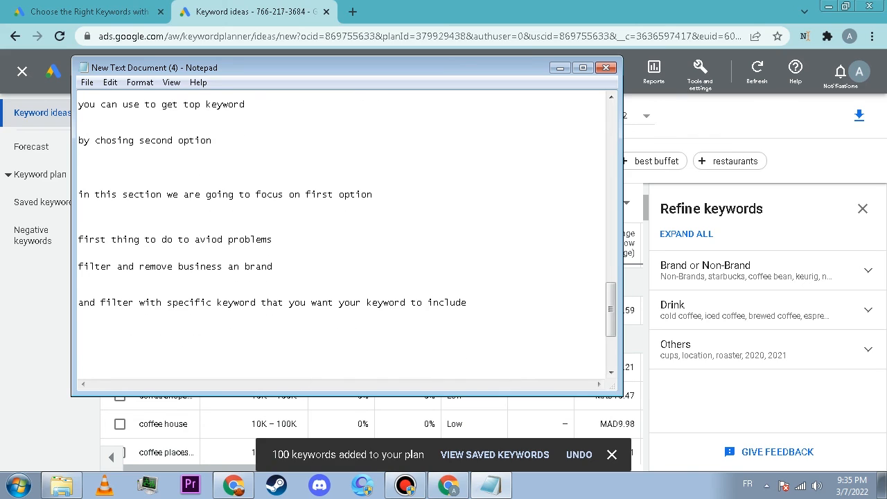
type("chose the wanted keyword and creat an ad groupe and add them direcly")
key("Return")
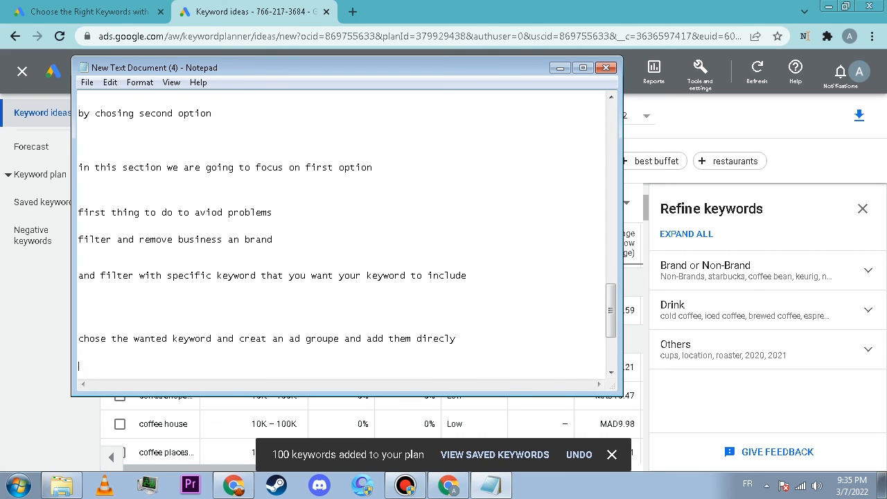
Add the lines "so when you creat your ads" and "you chose directly the existed ad groupe" to the notes.
type("so when you creat your")
type("ads")
key("Return")
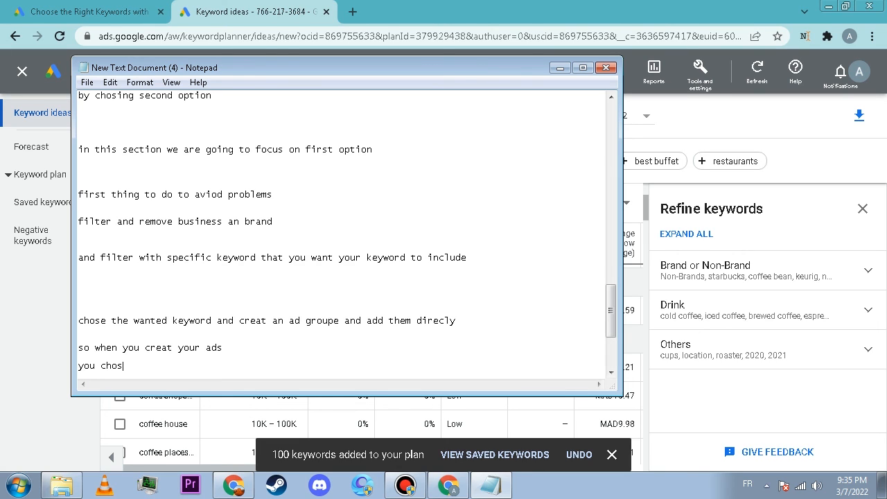
type("you chose directly the existed")
key("BackSpace")
key("BackSpace")
type("e")
key("Return")
key("Return")
key("Return")
key("Return")
key("Return")
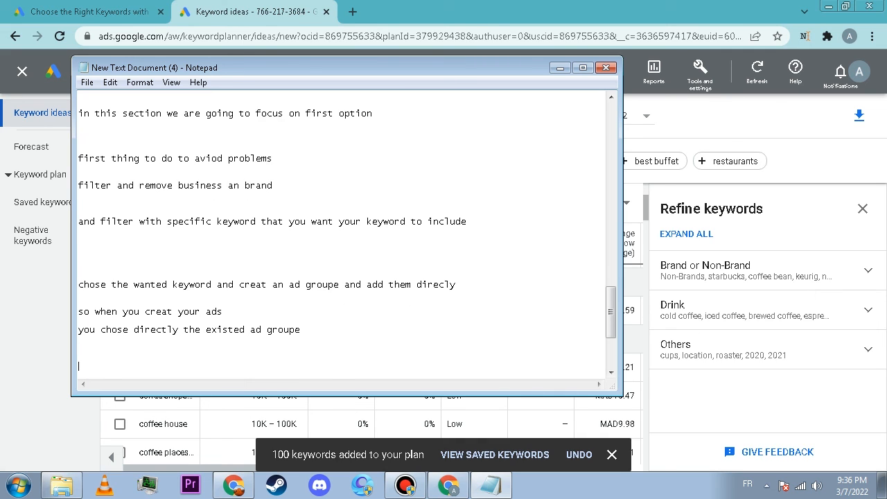
Add the line "or to copy them and put them in cheet" to the notes.
type("oor")
key("BackSpace")
key("BackSpace")
type("r")
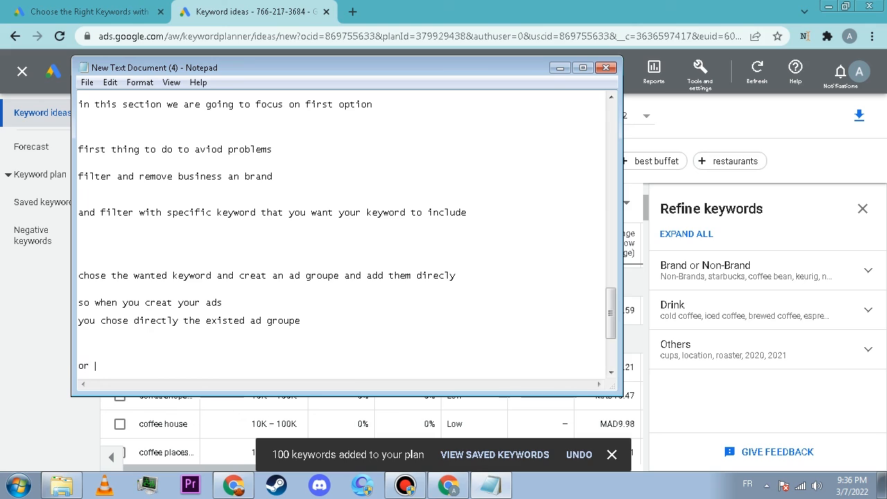
type(" to copy them and put them in cheet")
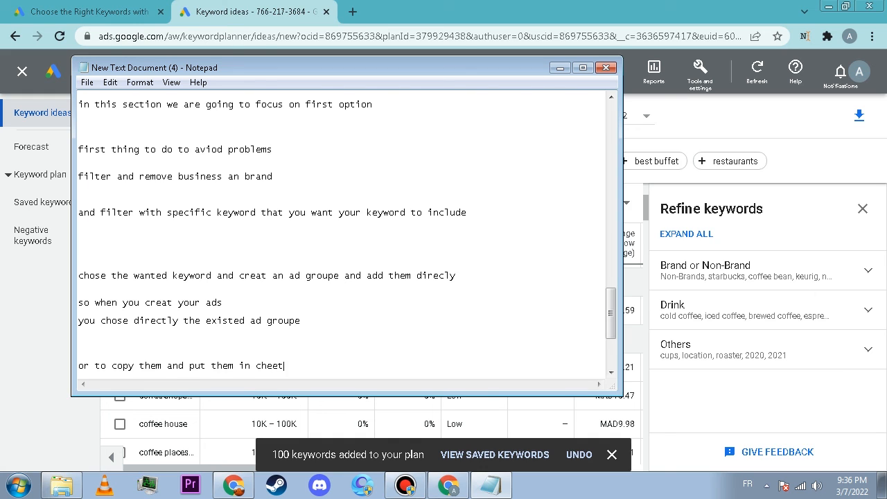
scroll(317, 227, "down", 2)
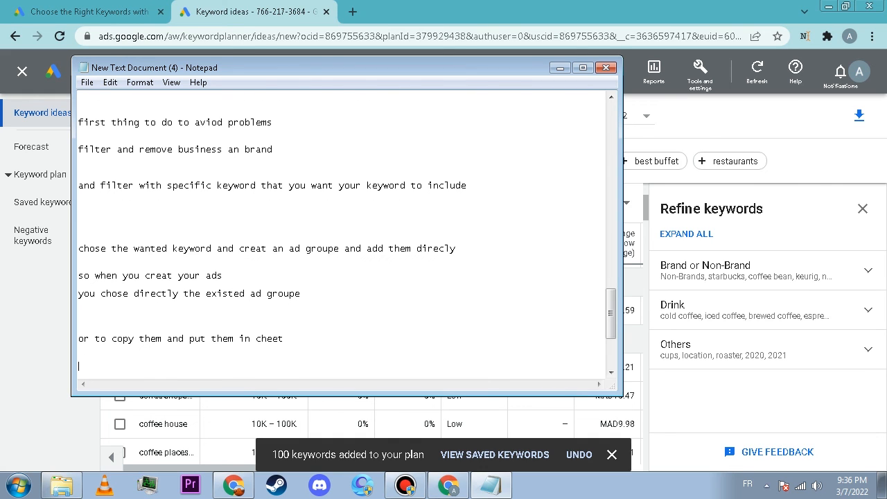
Copy all keywords on the current results page in Chrome and paste them below the notes in Notepad.
left_click(59, 383)
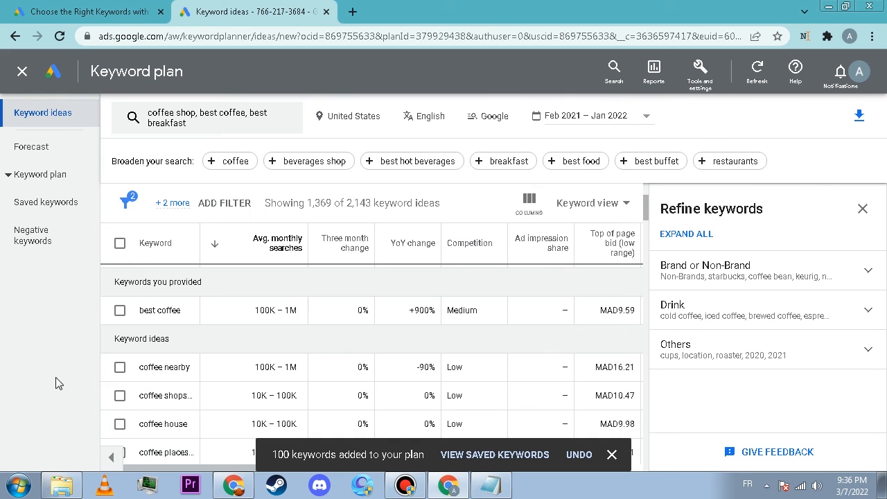
left_click(119, 243)
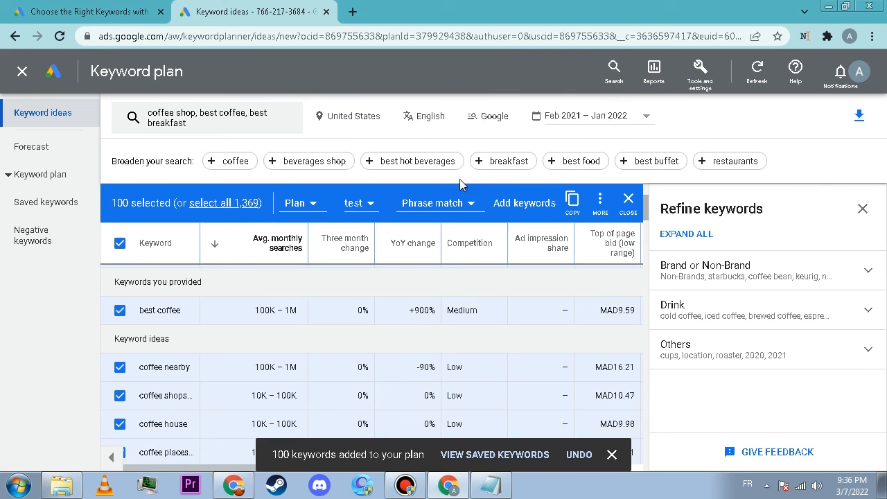
left_click(571, 201)
left_click(490, 485)
scroll(420, 356, "down", 2)
left_click(101, 347)
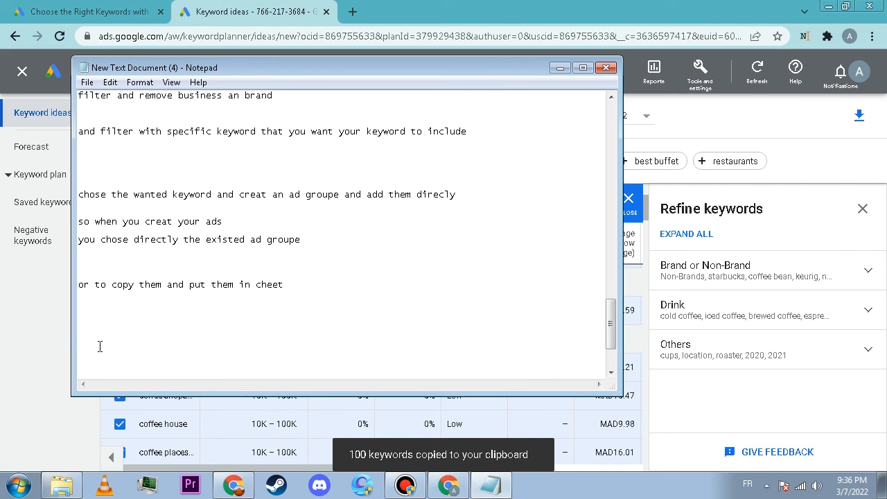
key("ctrl+v")
Examine the keywords in the pasted Notepad list, then minimize Notepad.
scroll(188, 270, "up", 2)
left_click_drag(610, 347, 610, 277)
left_click_drag(212, 194, 112, 185)
left_click_drag(204, 232, 113, 223)
left_click(197, 231)
left_click_drag(209, 270, 79, 266)
left_click_drag(80, 294, 162, 339)
left_click(191, 366)
left_click_drag(79, 366, 144, 374)
left_click(167, 258)
scroll(162, 305, "down", 1)
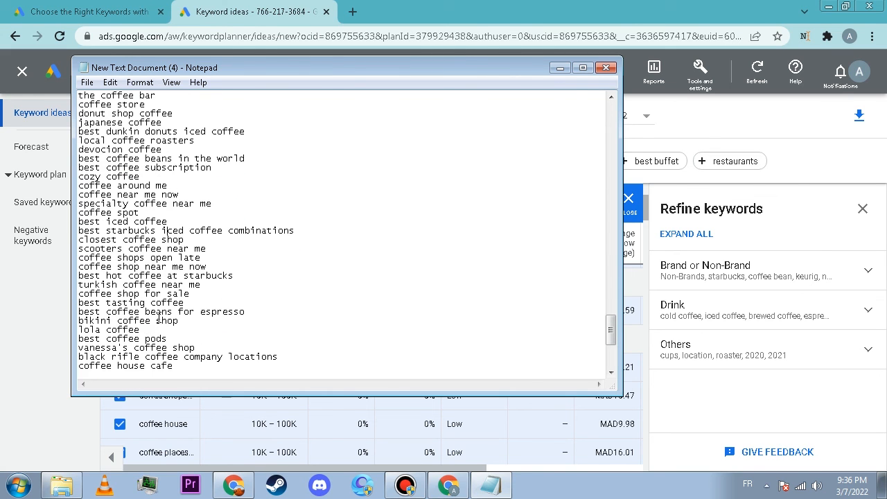
left_click(560, 67)
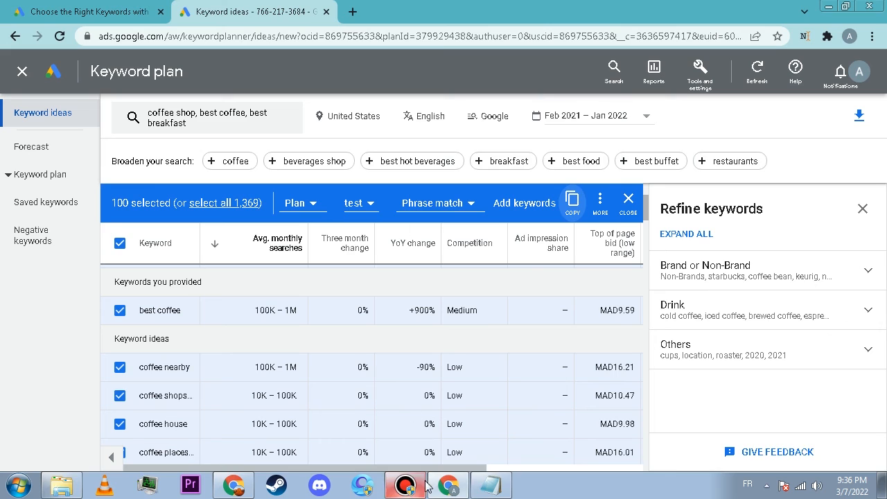
Reopen Notepad and write "and get them when you need to set up your first campaign" below the pasted keyword list.
left_click(507, 489)
left_click(254, 252)
left_click(188, 371)
key("Return")
key("Return")
key("Return")
key("Return")
key("Return")
key("Return")
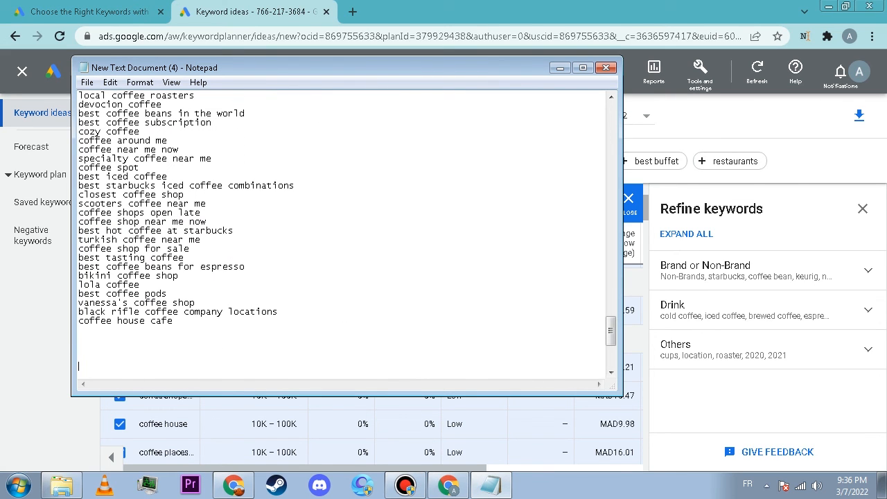
type("and get them")
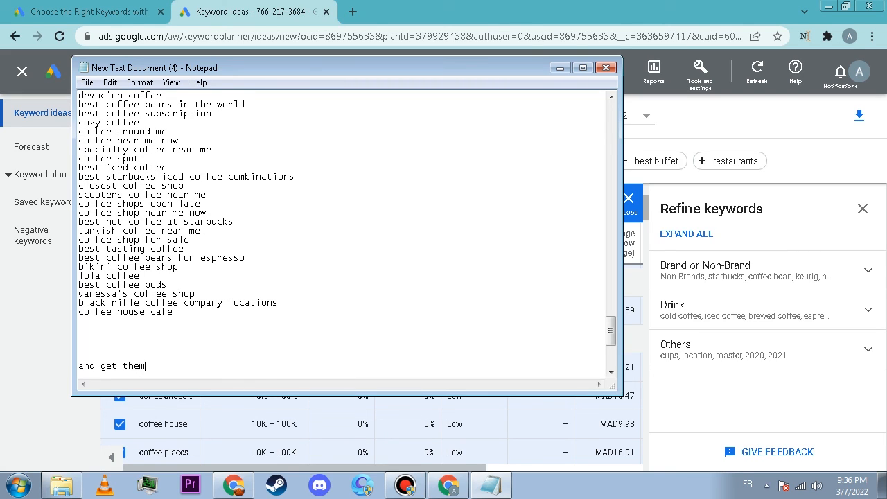
type(" when you need to settp your firdt campgn")
key("Return")
key("Return")
key("Return")
key("Return")
key("Return")
Finish the Notepad notes with the closing lines "i hope you get the idea" and "and thanks for watching".
left_click(25, 360)
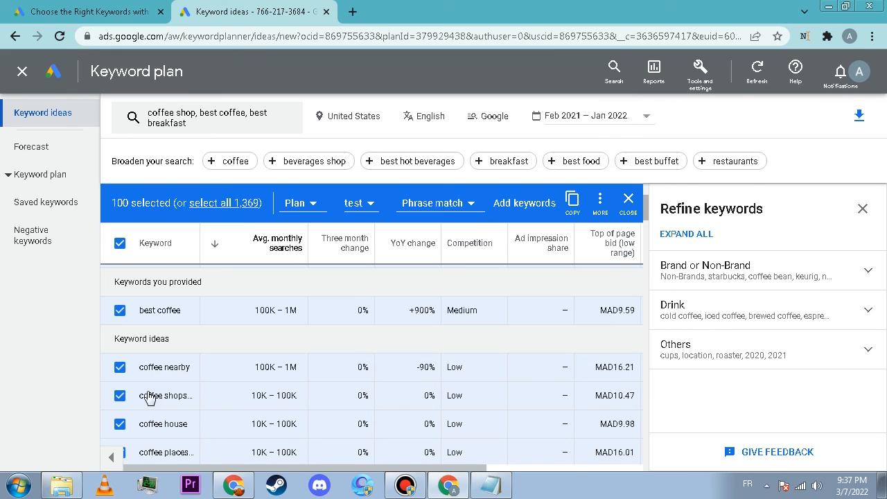
scroll(248, 352, "up", 2)
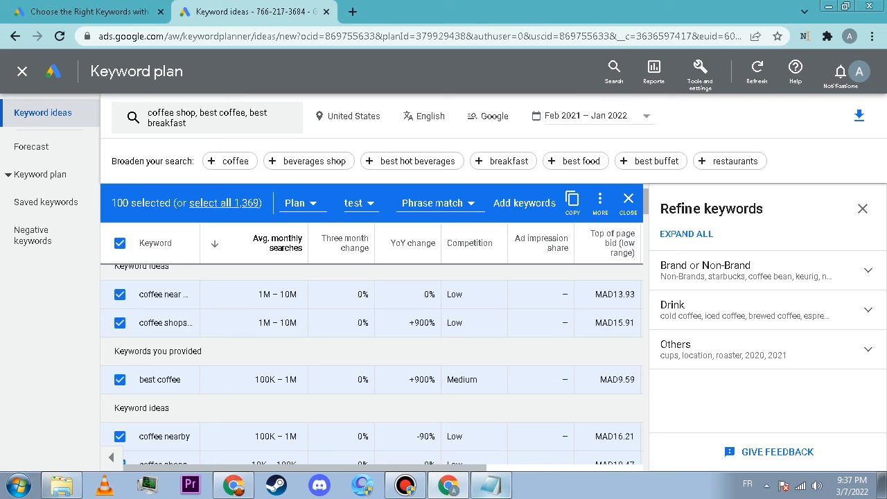
left_click(491, 486)
type("i hope youy ")
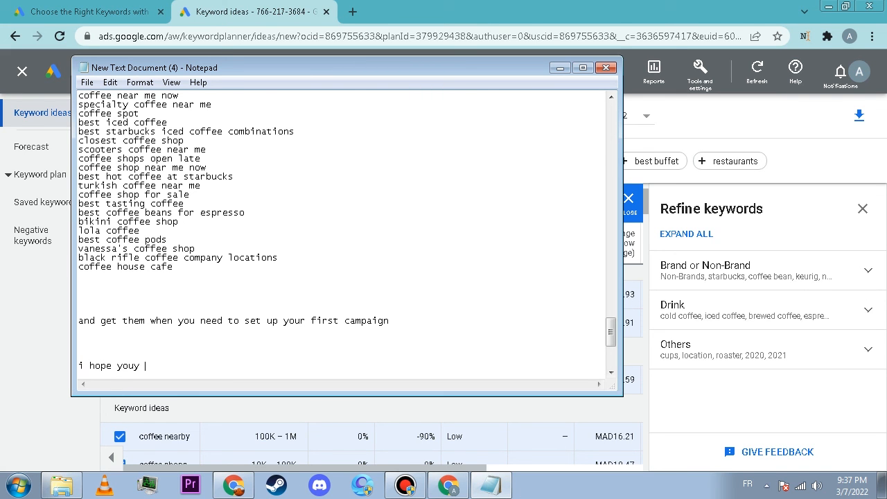
type("get the idea")
key("Return")
key("Return")
key("Return")
key("Return")
type("and thanks for watching")
key("Return")
key("Return")
key("Return")
key("Return")
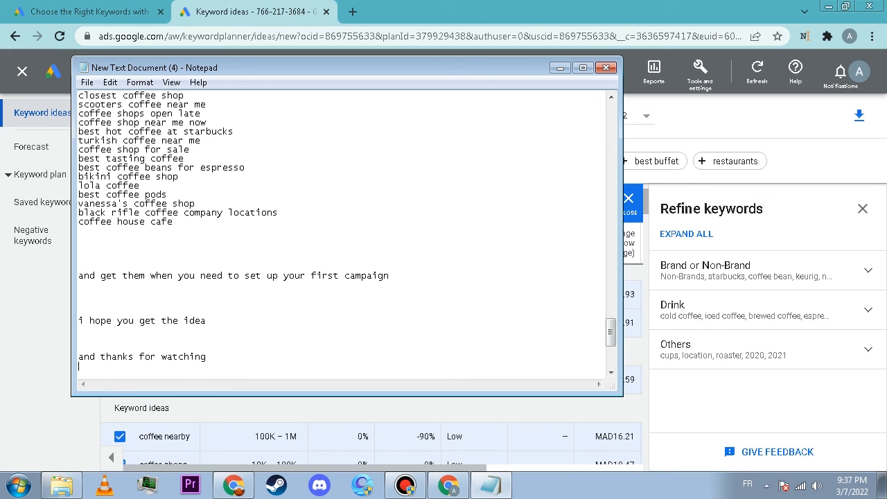